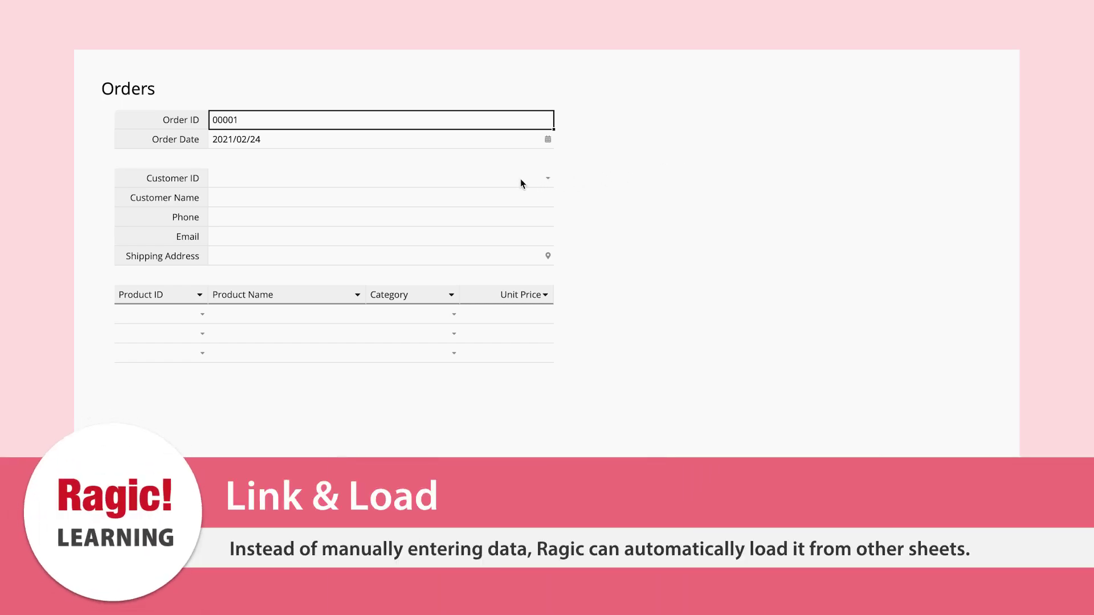
- Choose the order's customer, then set product lines to Lemon Cream Tart (P00001) and Deep Dark Chocolate Cake (P00002)
click(520, 179)
click(584, 214)
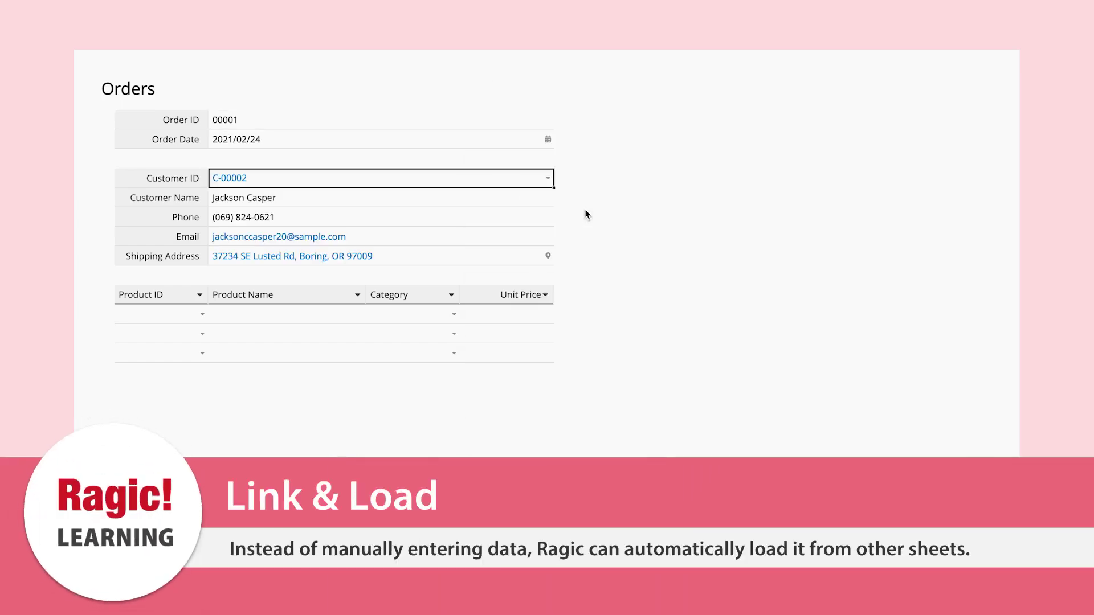
click(204, 313)
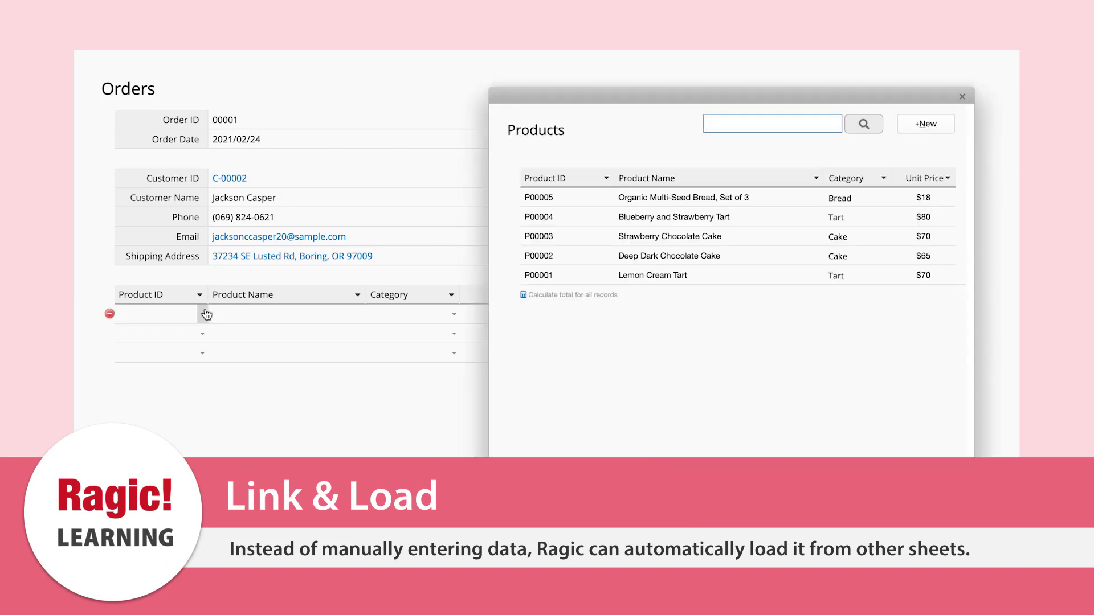
click(577, 279)
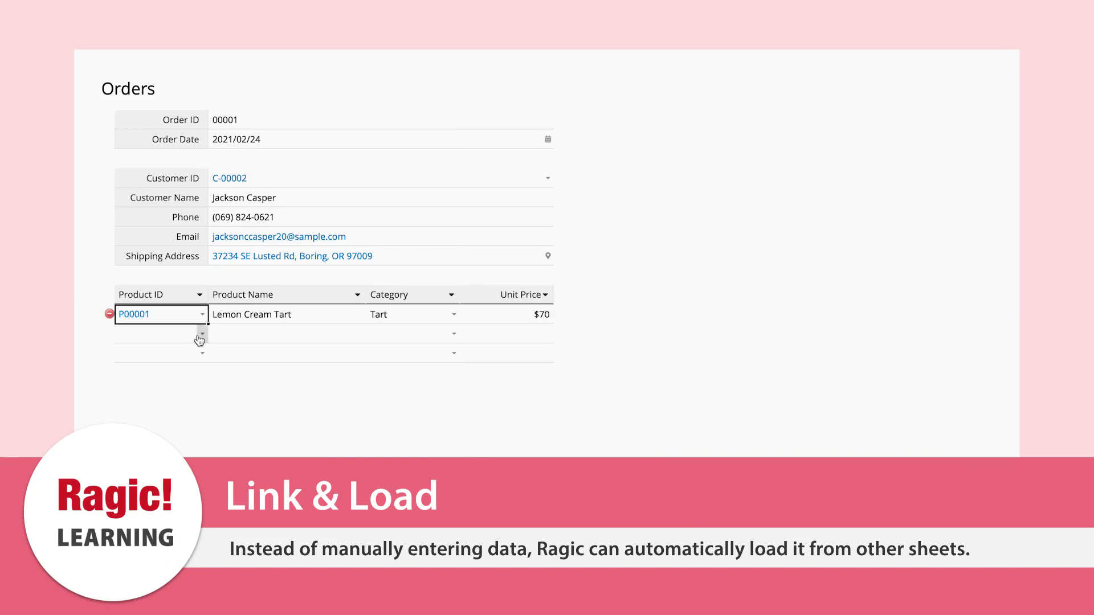
click(202, 333)
click(599, 262)
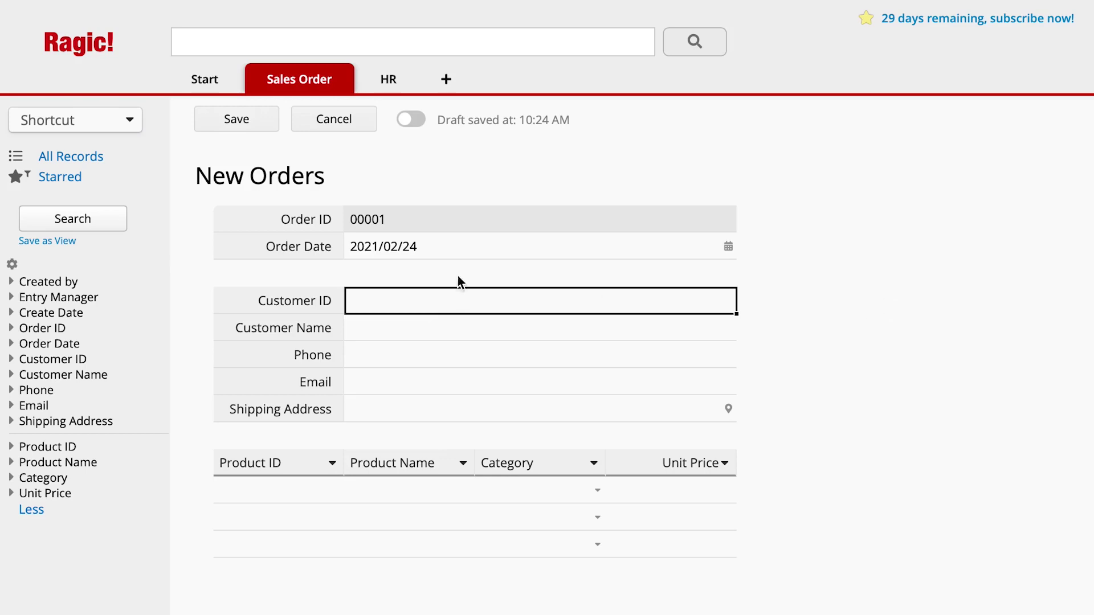
- Type the customer ID, customer's full name, phone number, e-mail and shipping address into the order form
text(C-00002)
click(399, 328)
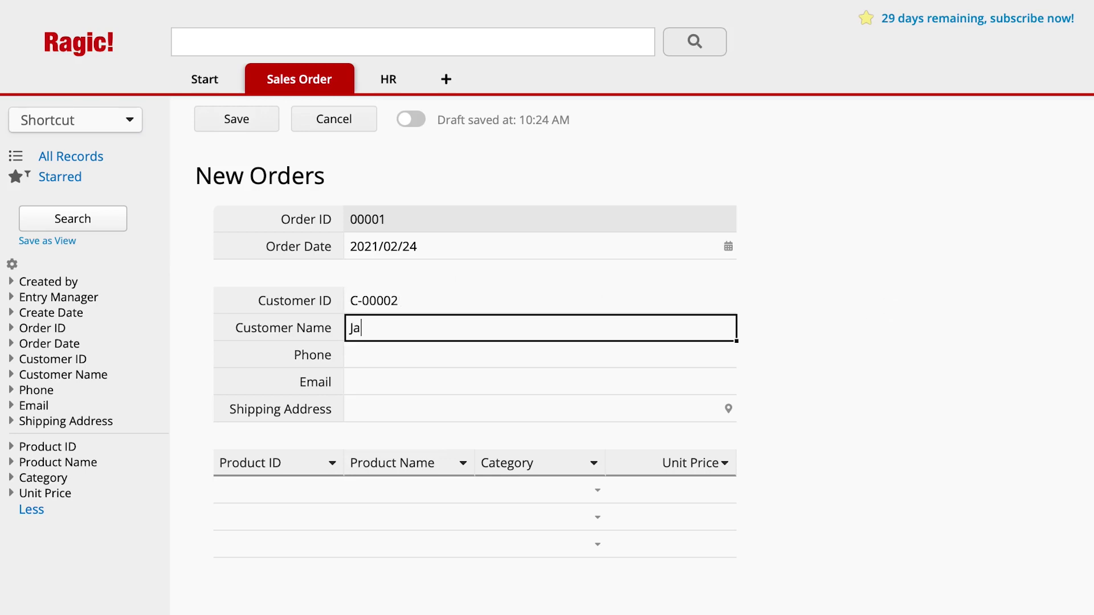
key(Tab)
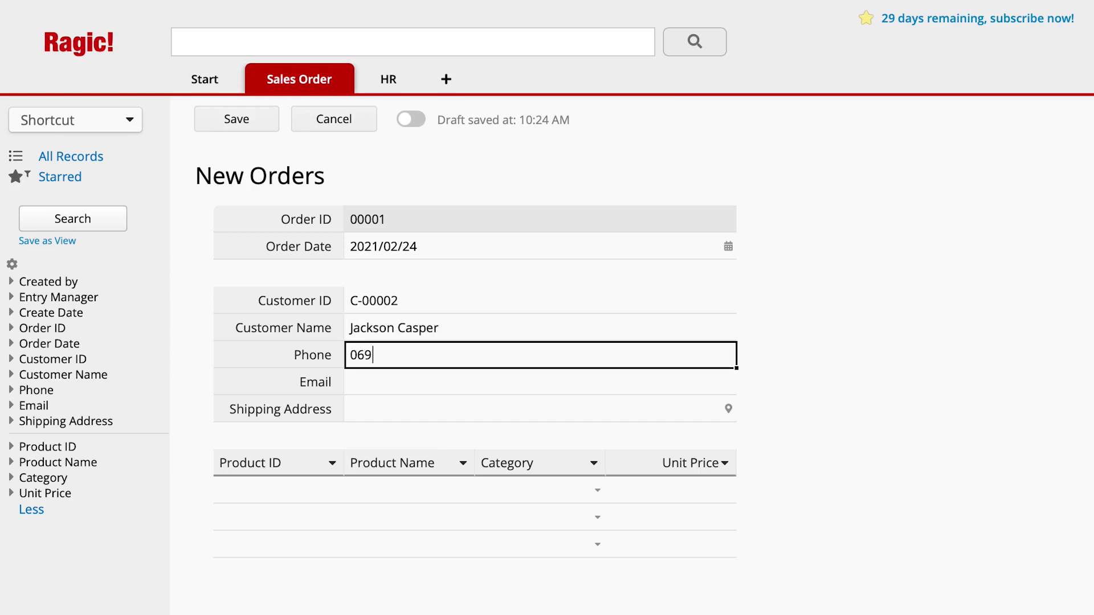
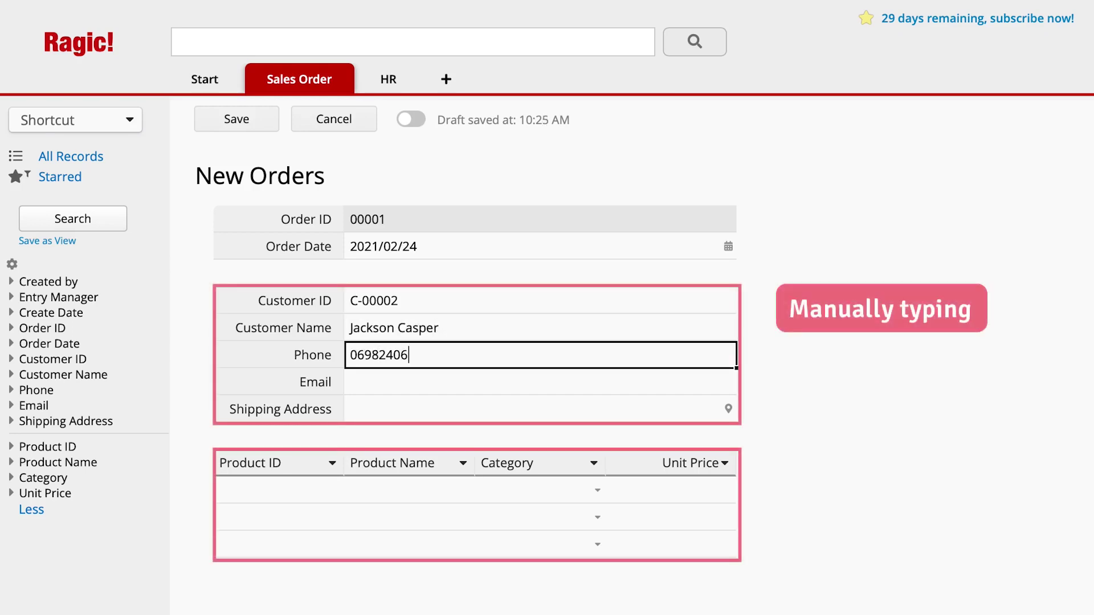
key(Tab)
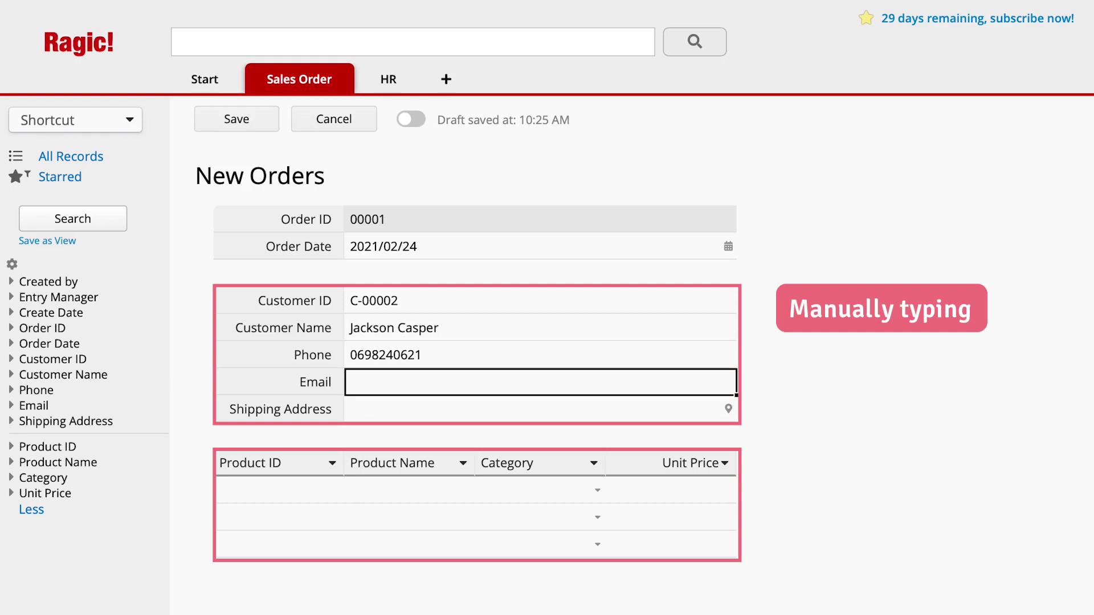
key(Tab)
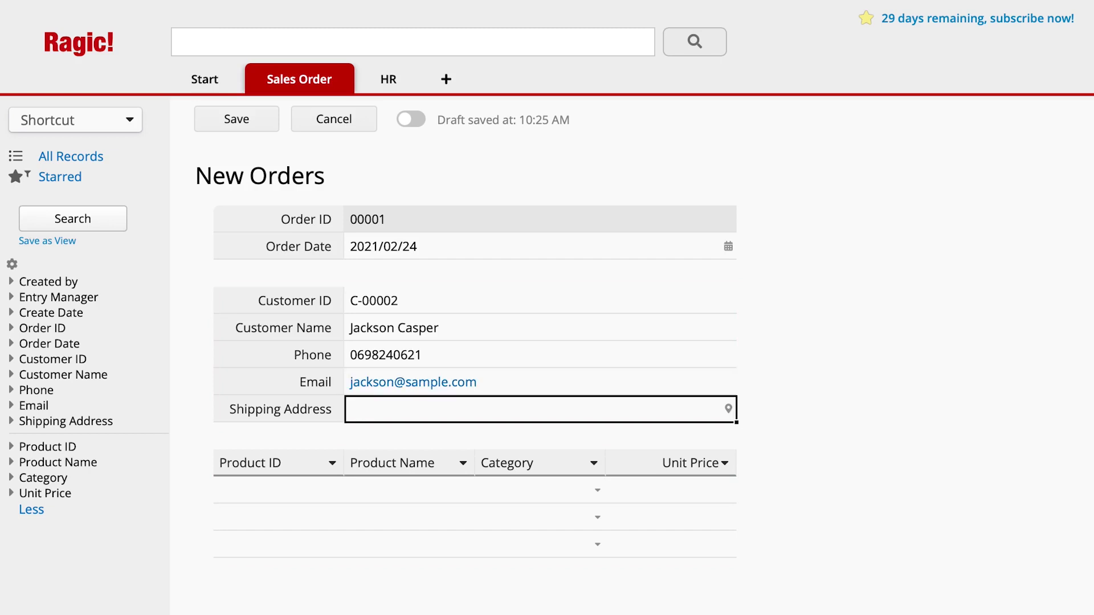
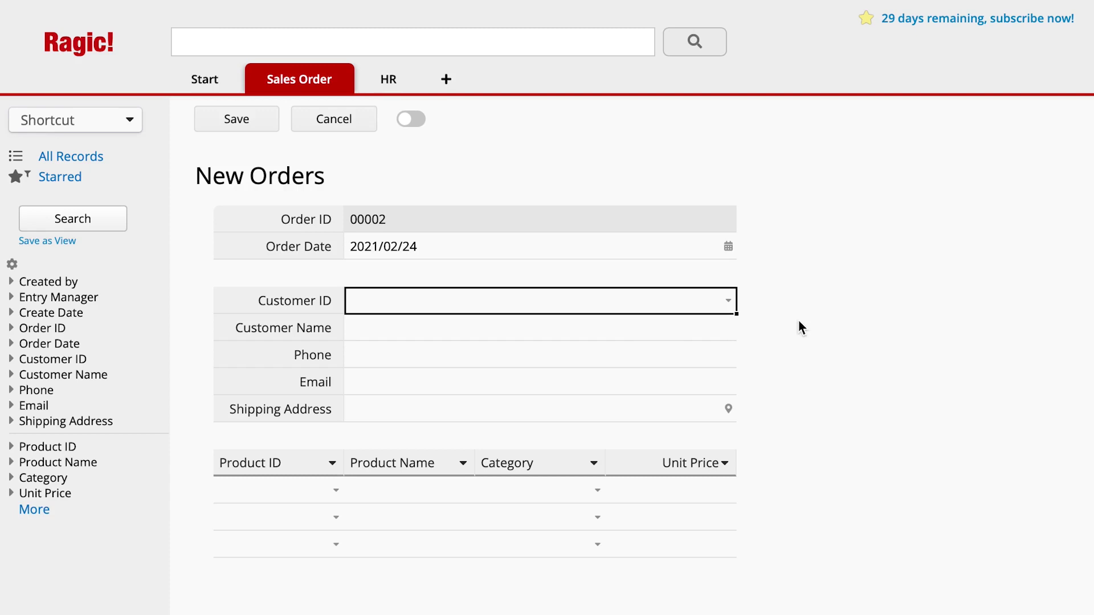
- Pick the customer, then set line one to Deep Dark Chocolate Cake (P00002) and line two to Lemon Cream Tart (P00001)
click(729, 301)
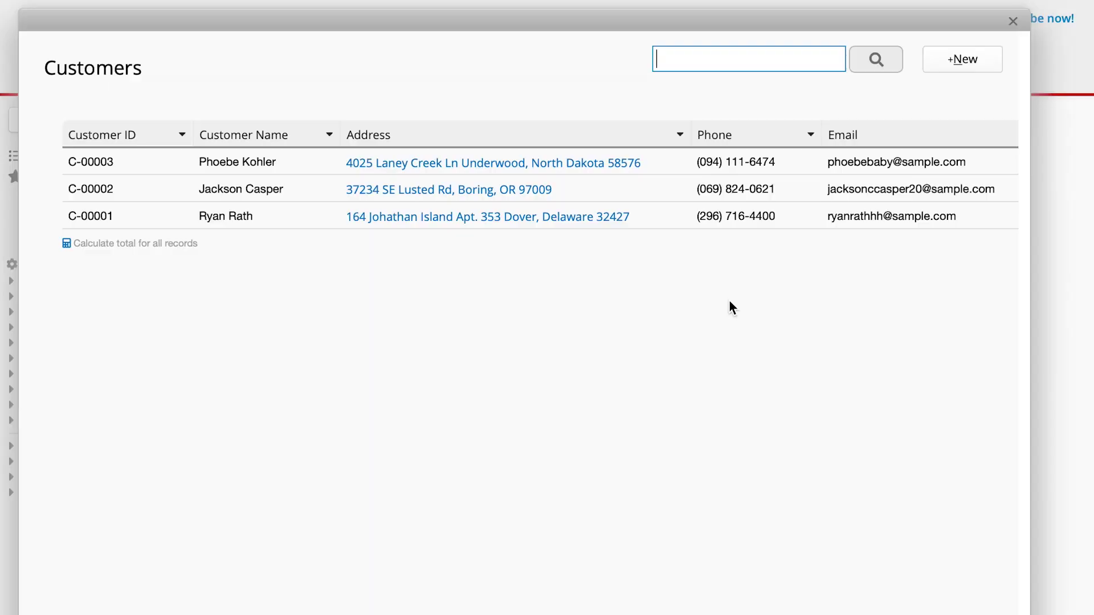
click(647, 192)
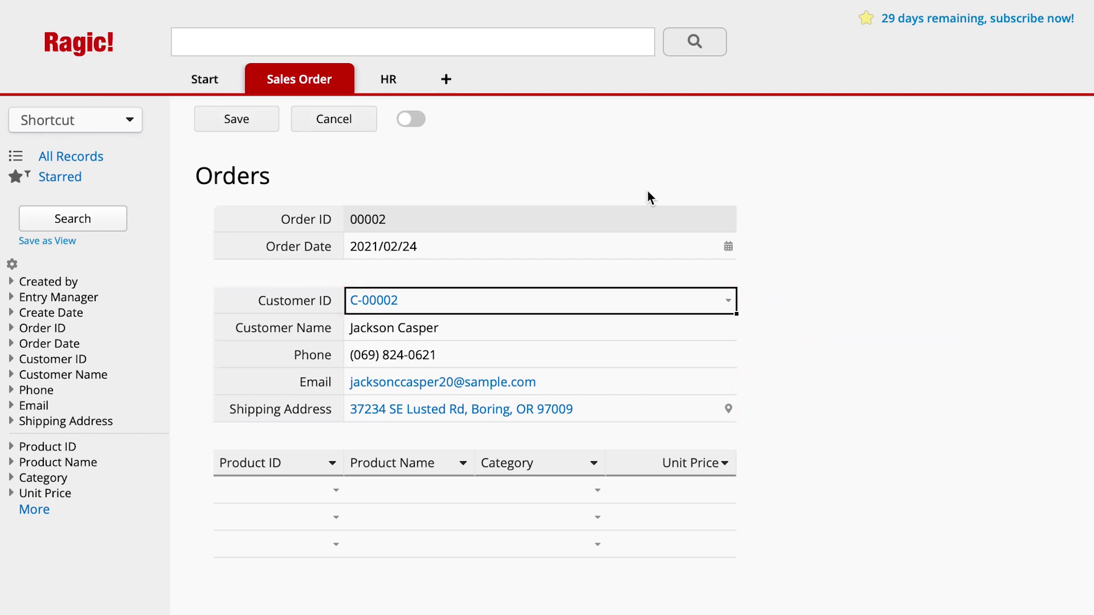
click(335, 490)
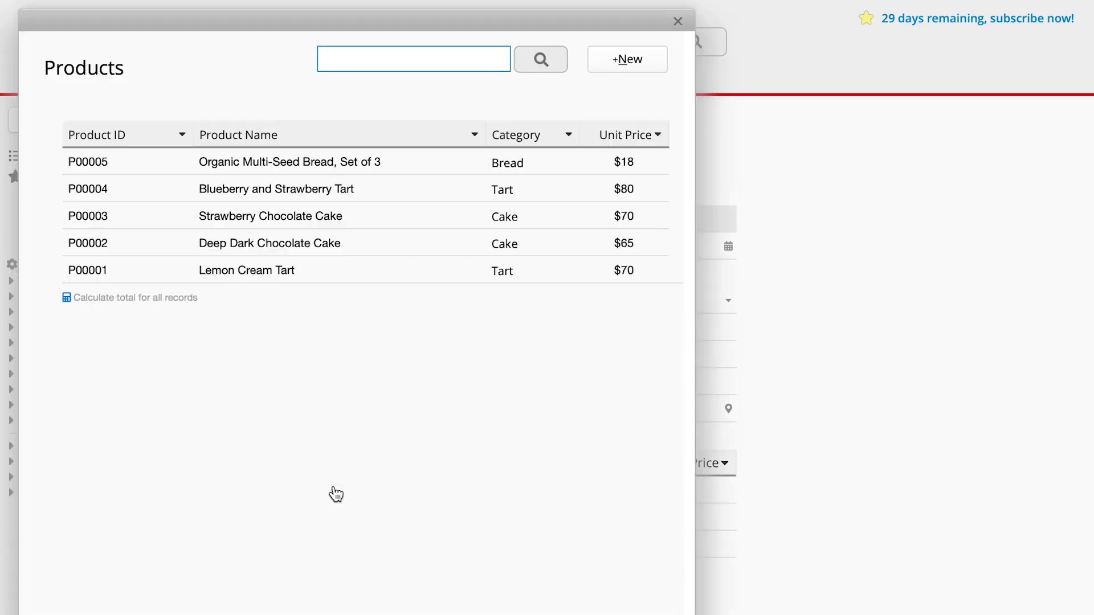
click(367, 243)
click(322, 531)
click(326, 273)
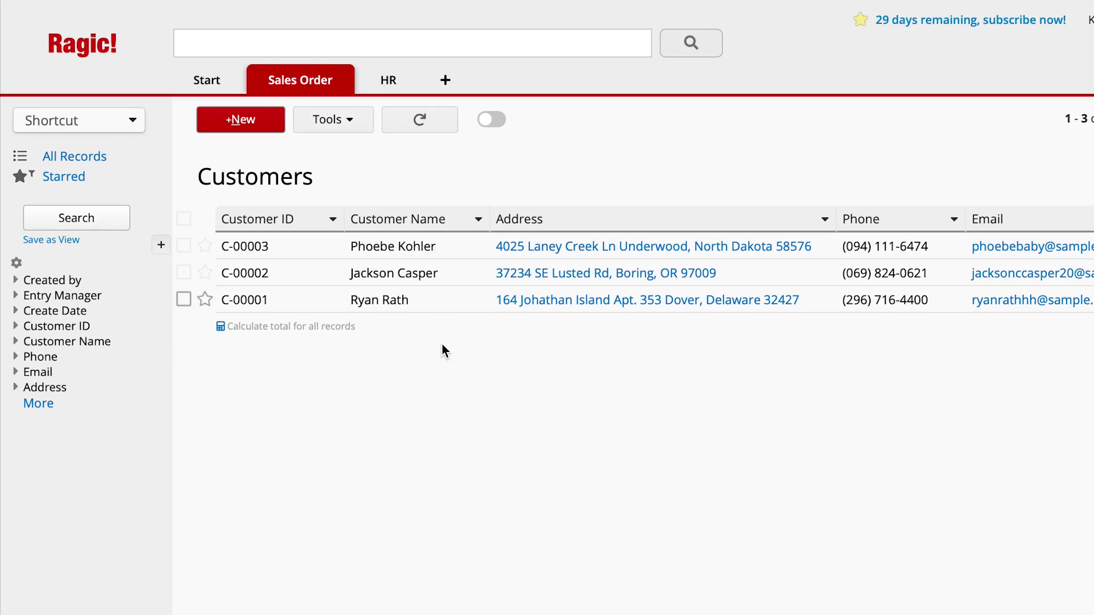
- Open a customer record, then the Products sheet's P00005 Organic Multi-Seed Bread record
click(432, 310)
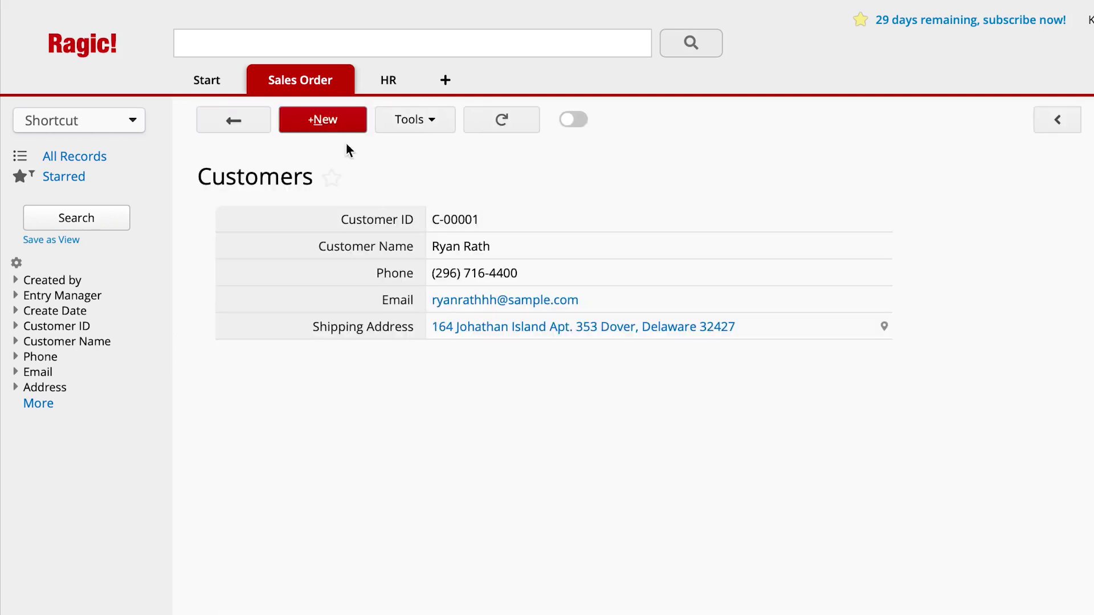
mouse_move(334, 95)
click(350, 152)
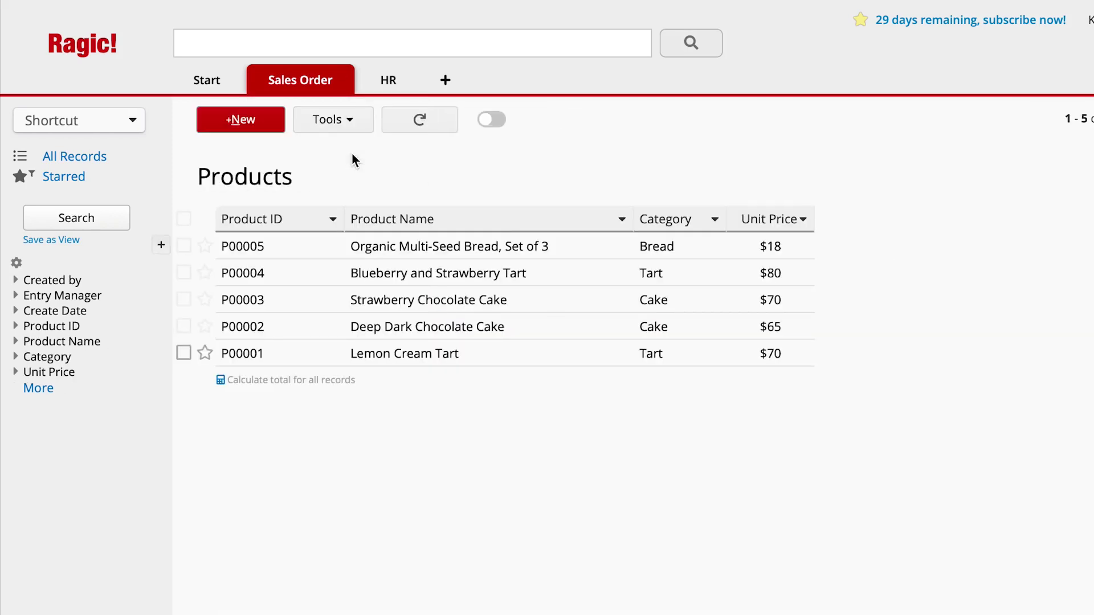
click(302, 248)
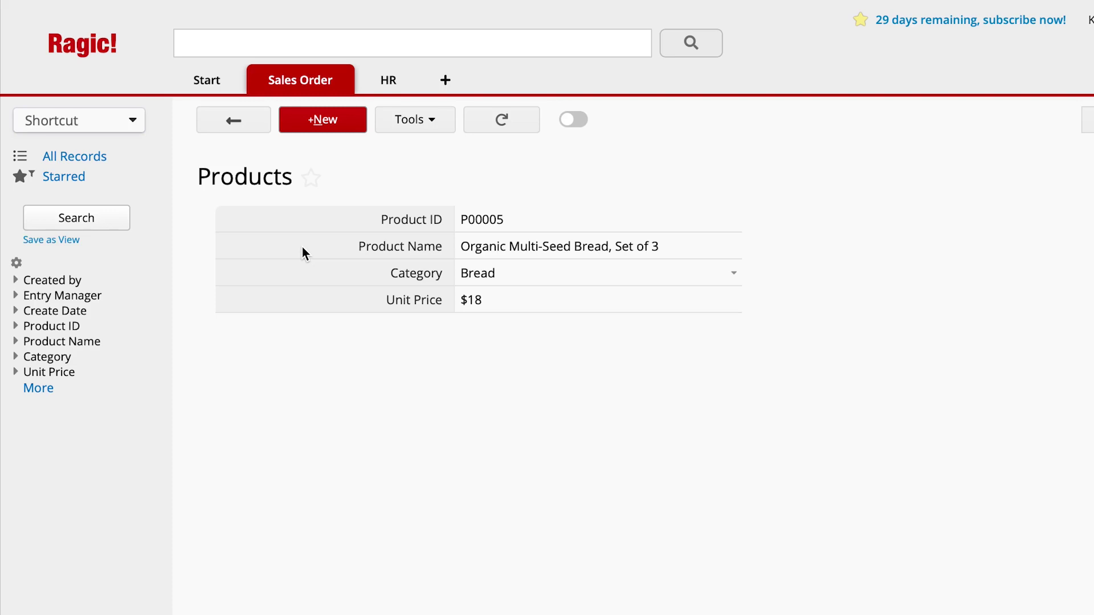
- Create a new sheet named 'Orders'
click(445, 81)
text(Or)
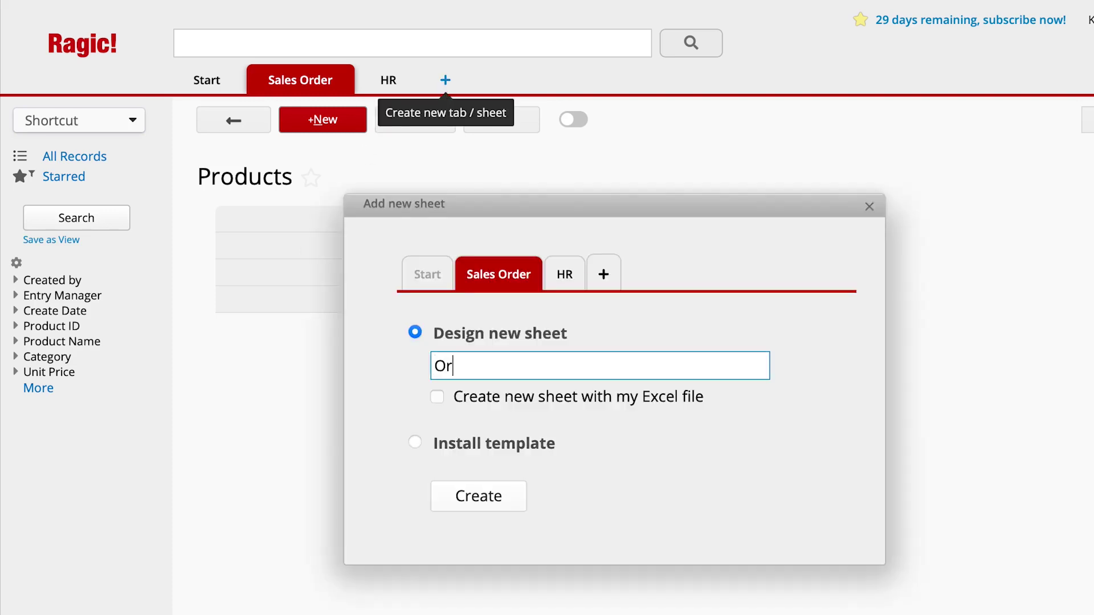
text(ders)
click(522, 502)
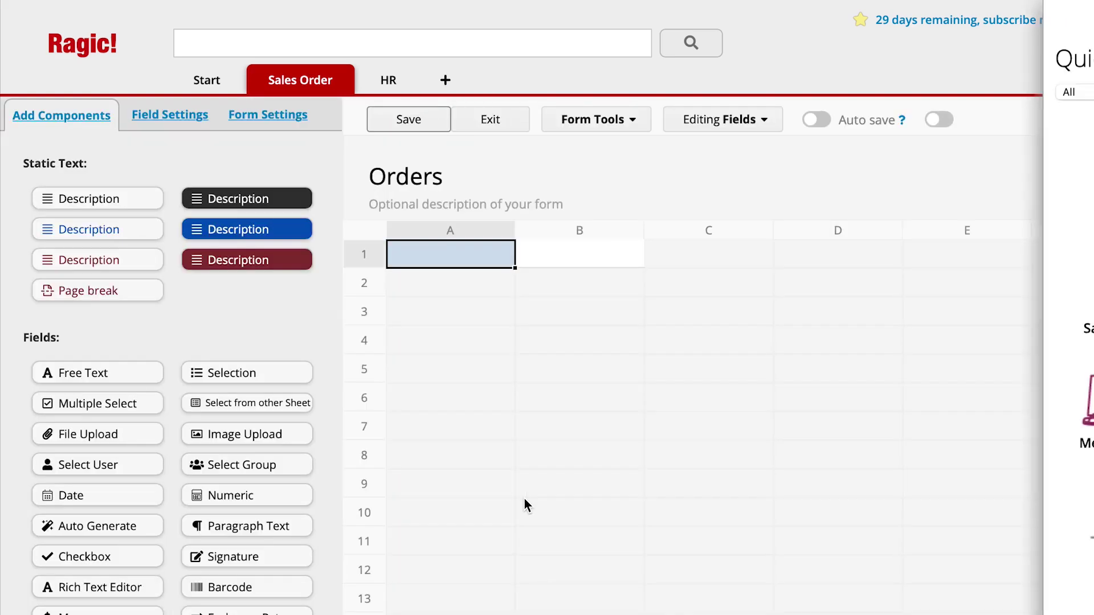
- Name field A1 'Order ID' with field type Auto Generate
click(466, 246)
text(Order )
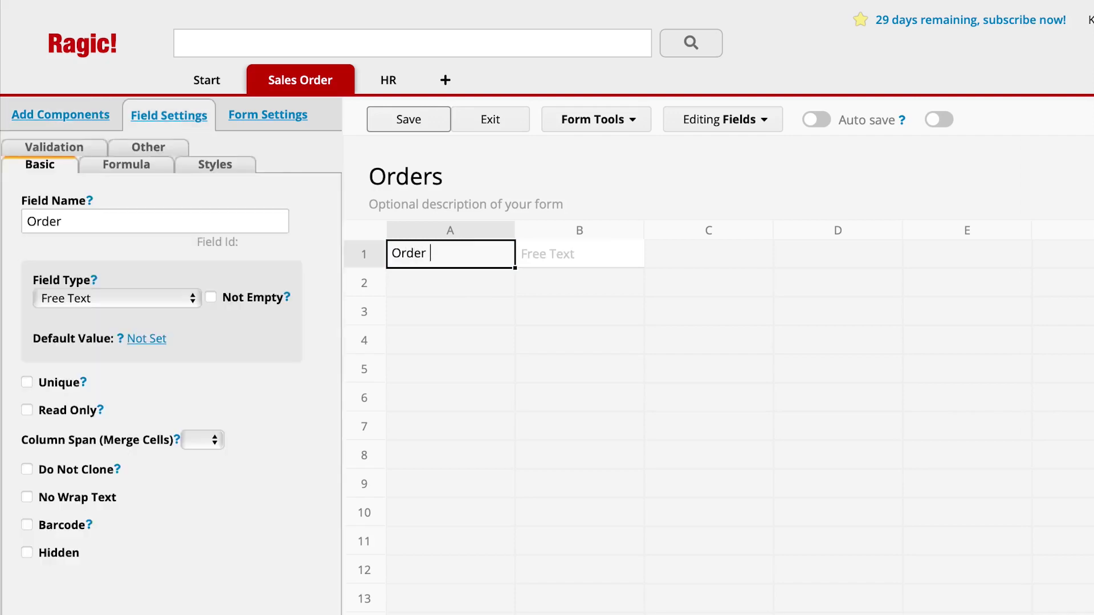
text(ID)
click(192, 298)
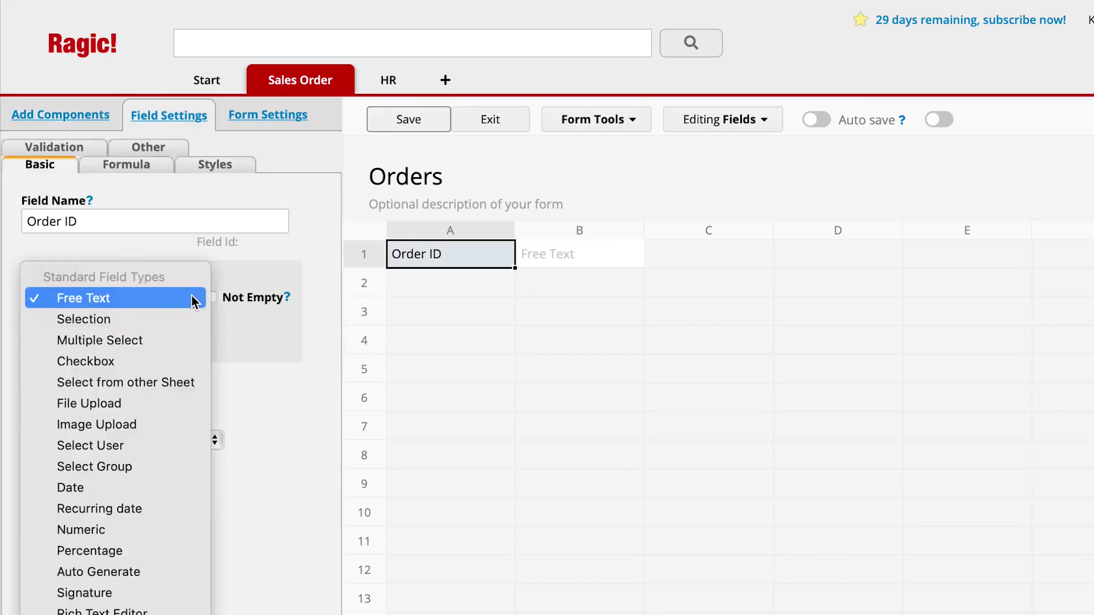
click(98, 572)
- Add field A2 'Order Date' with default value $DATE
click(463, 276)
text(Ord)
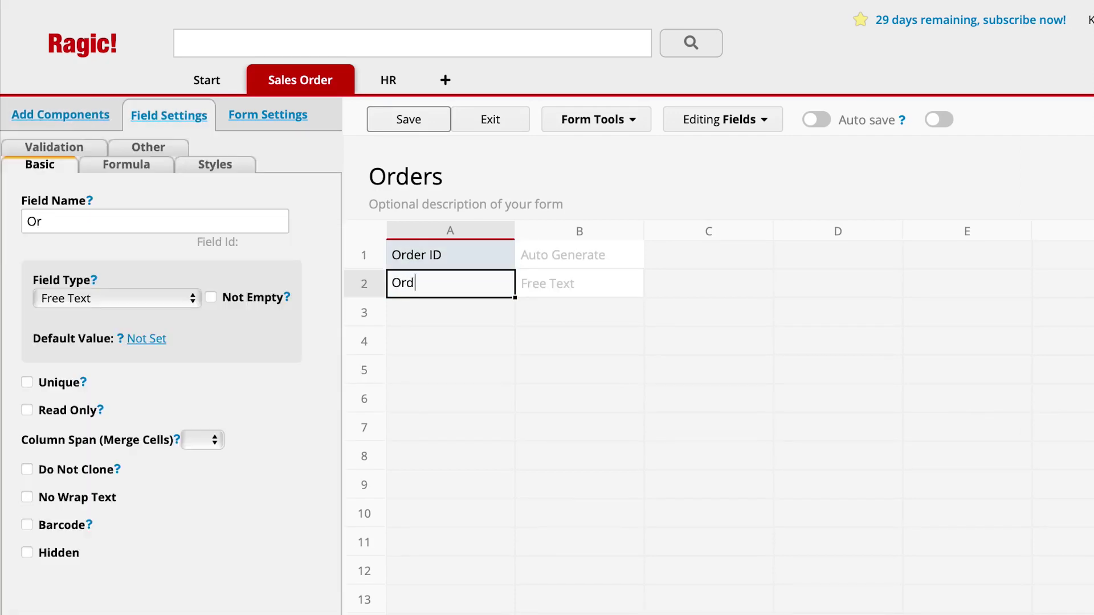
text(er Date)
click(149, 360)
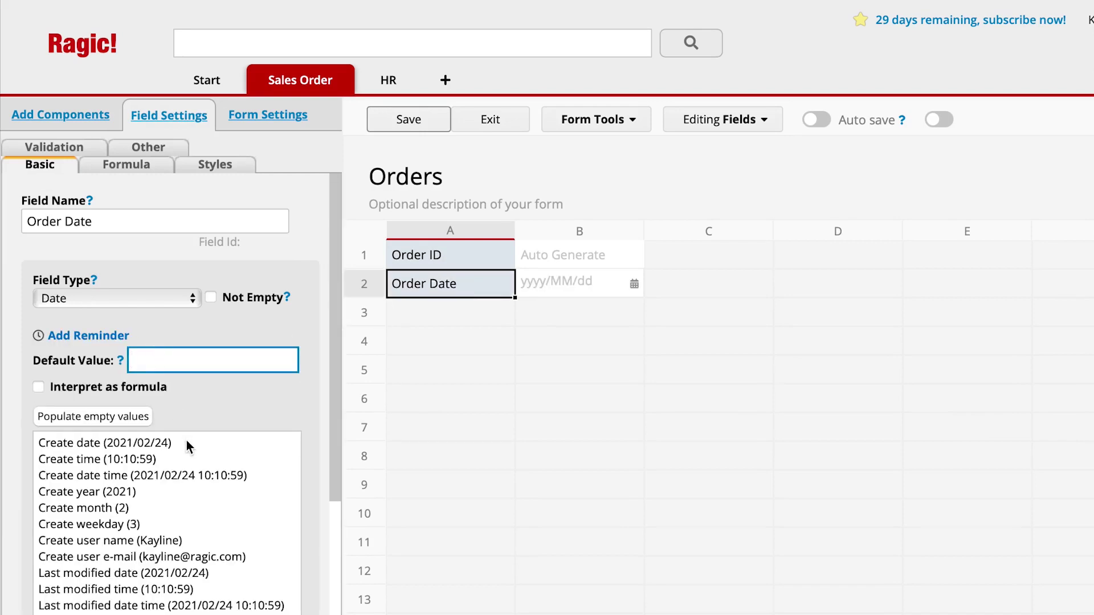
click(186, 442)
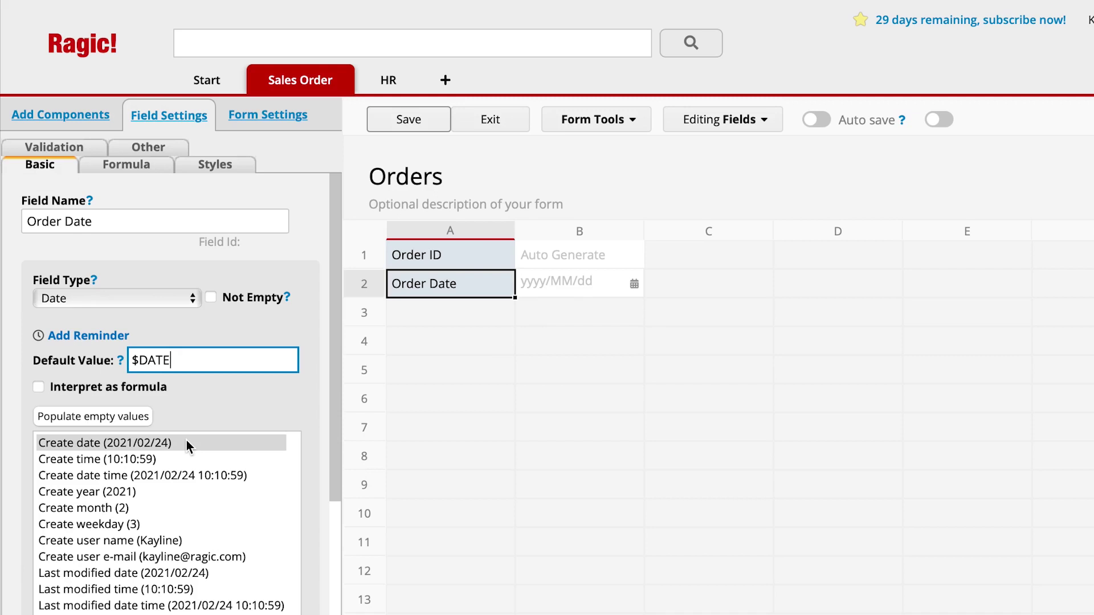
- Set up Link & Load from the Customers sheet's Customer ID, placing the linked field below Order Date
click(622, 126)
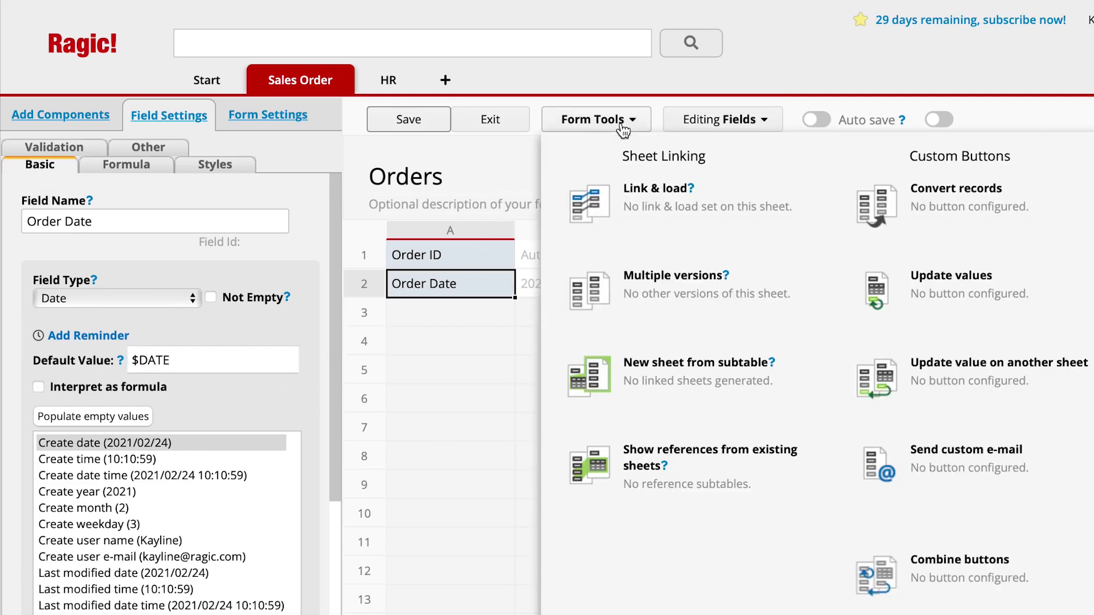
click(655, 223)
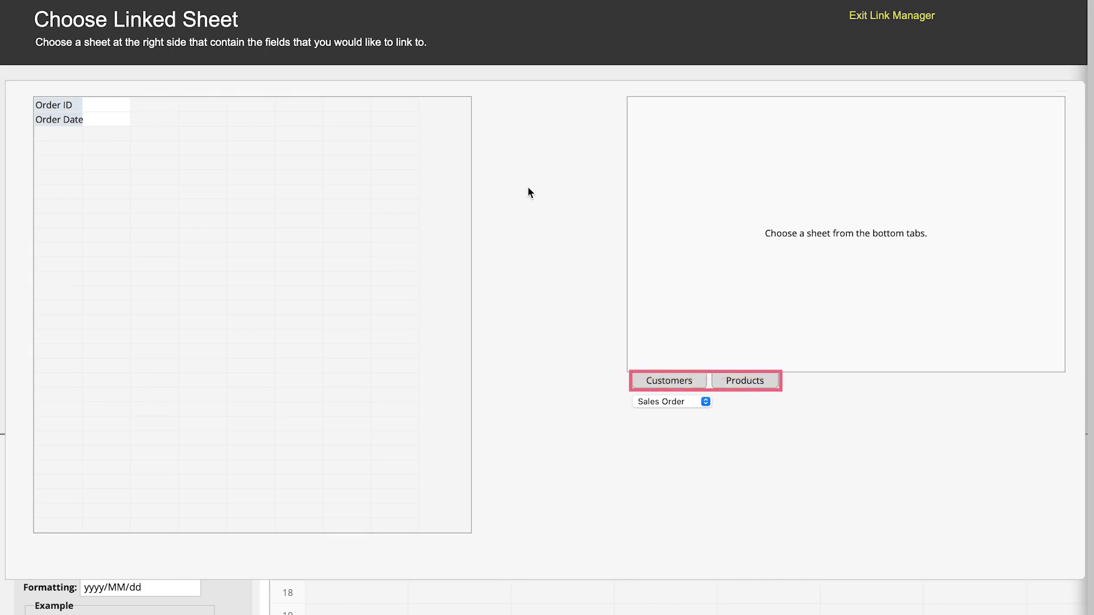
click(701, 380)
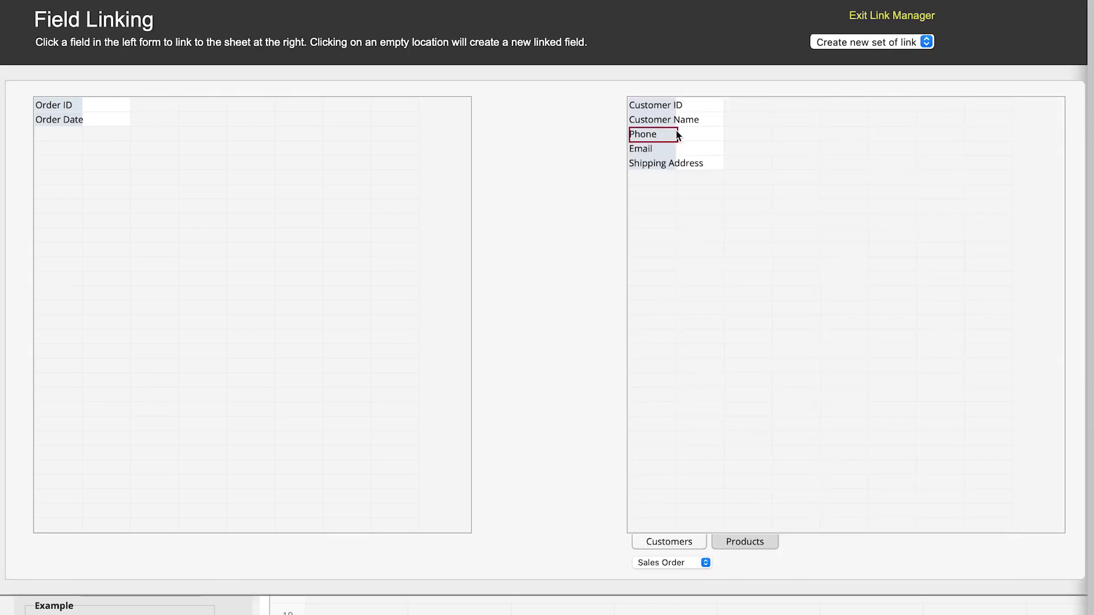
click(671, 114)
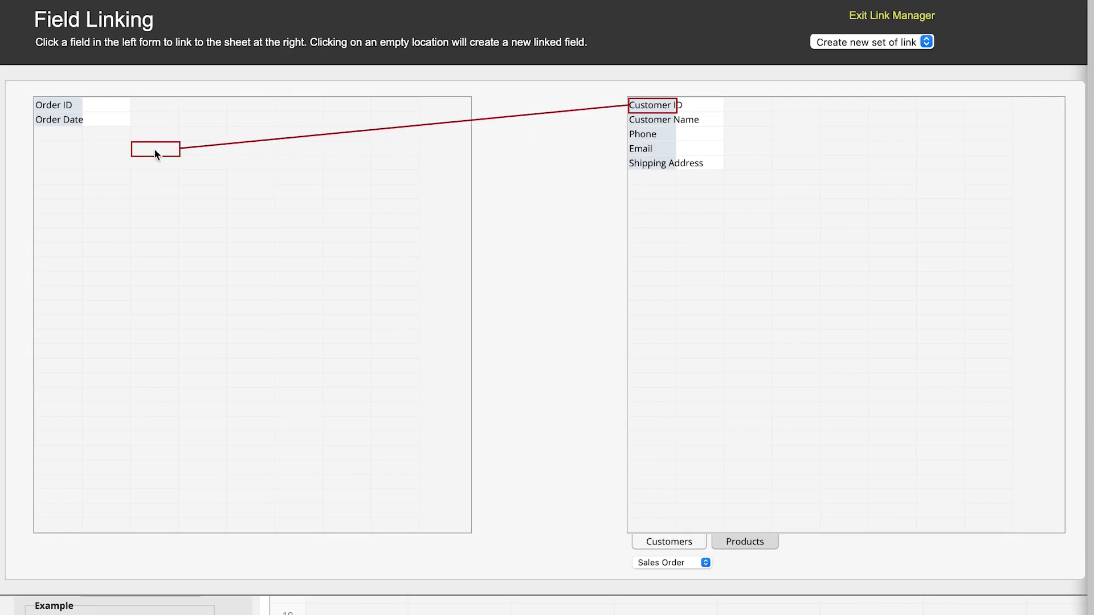
click(80, 150)
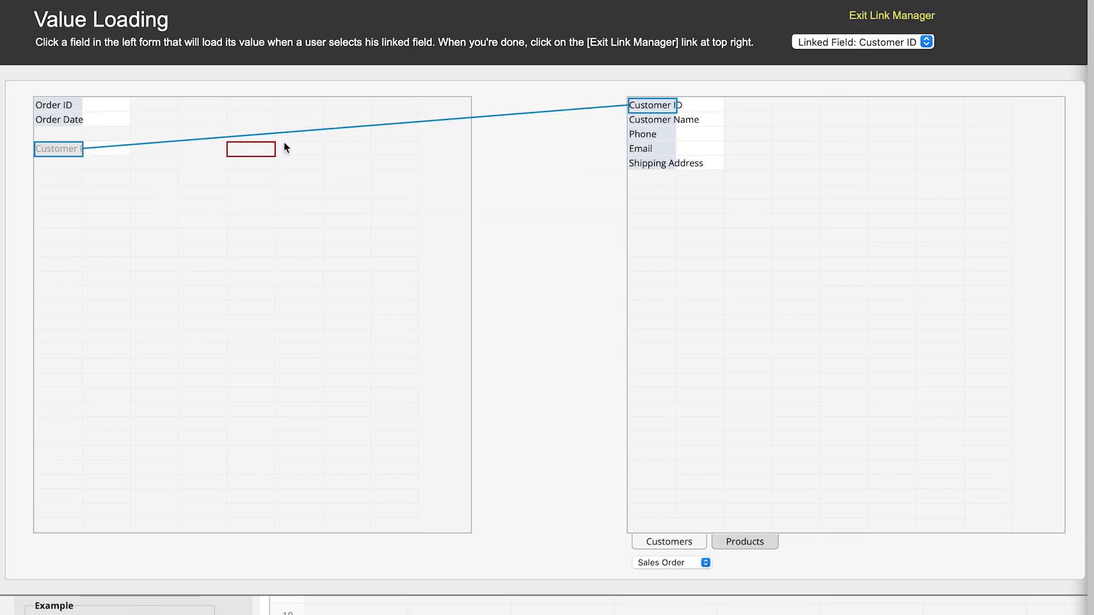
- Map Customer Name, Phone, Email and Shipping Address from Customers into fields below Customer ID
click(671, 124)
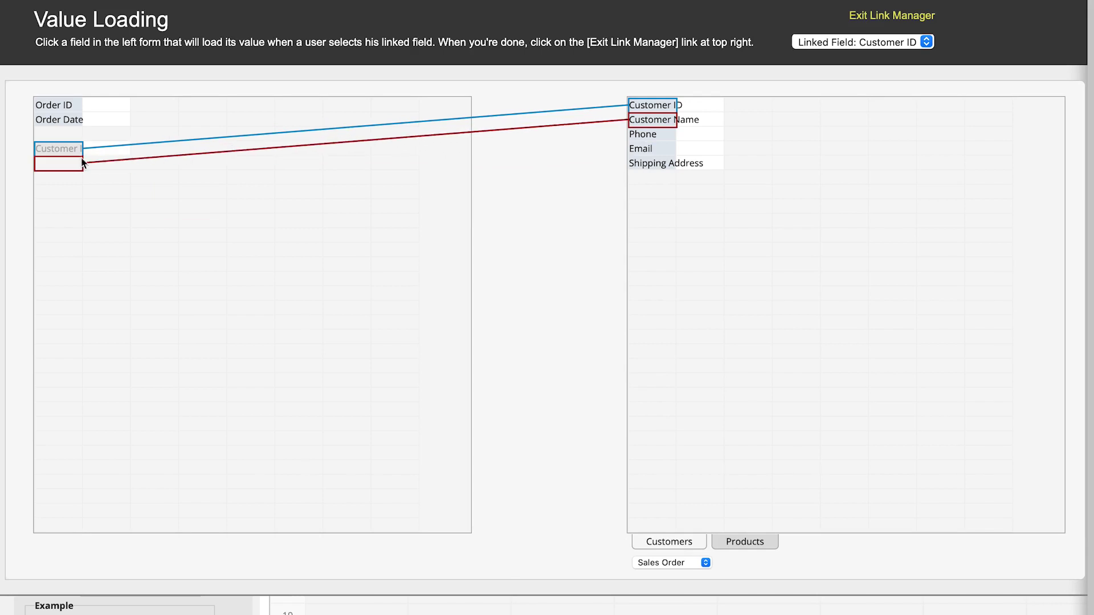
click(636, 137)
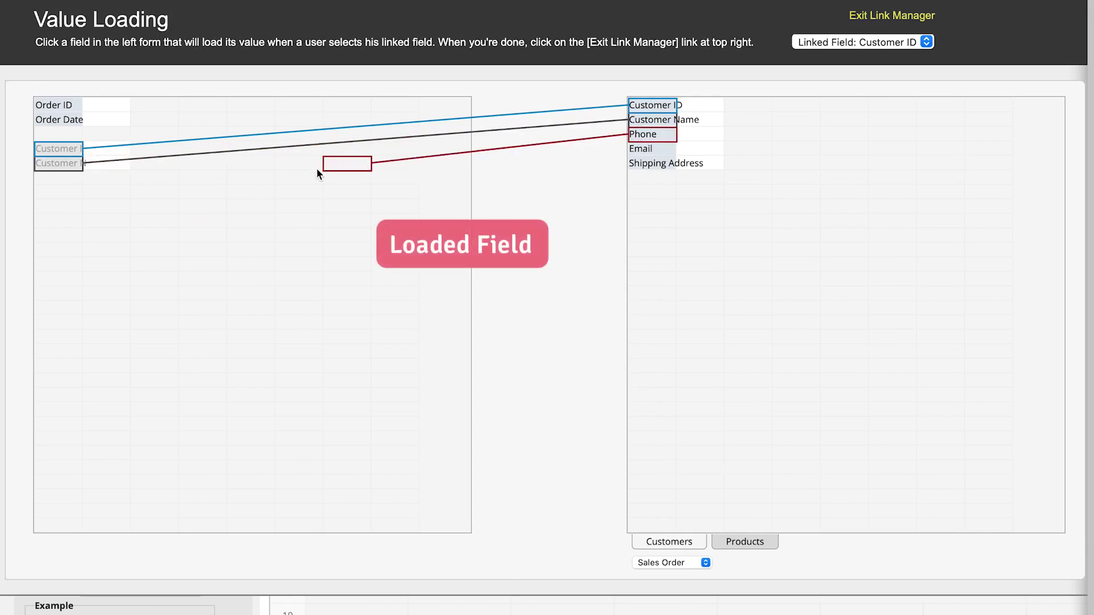
drag(317, 174, 61, 182)
click(653, 164)
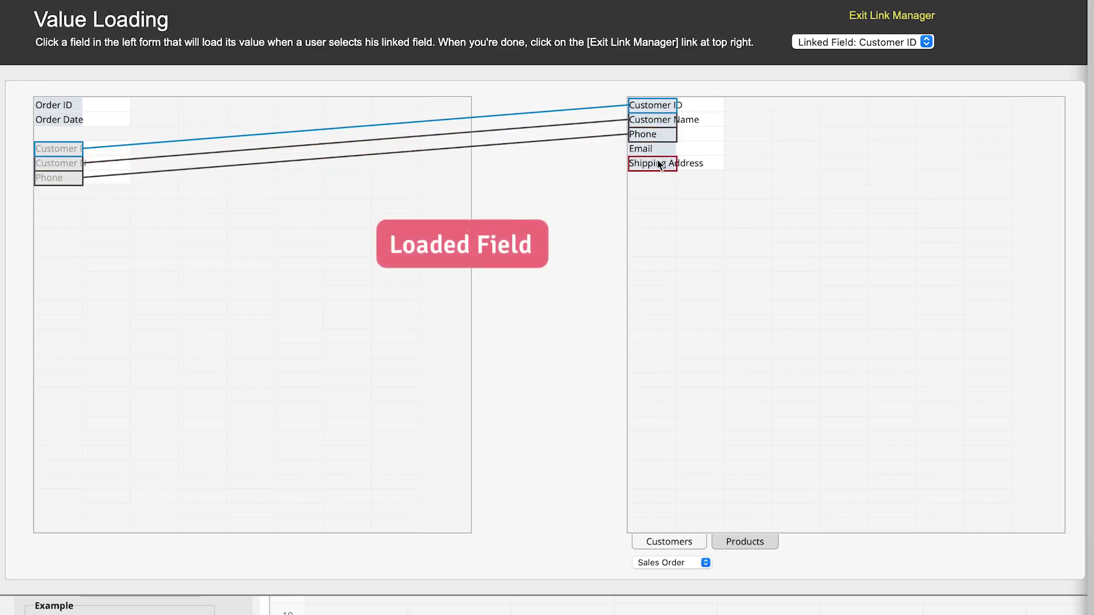
drag(668, 153, 83, 200)
drag(627, 166, 44, 204)
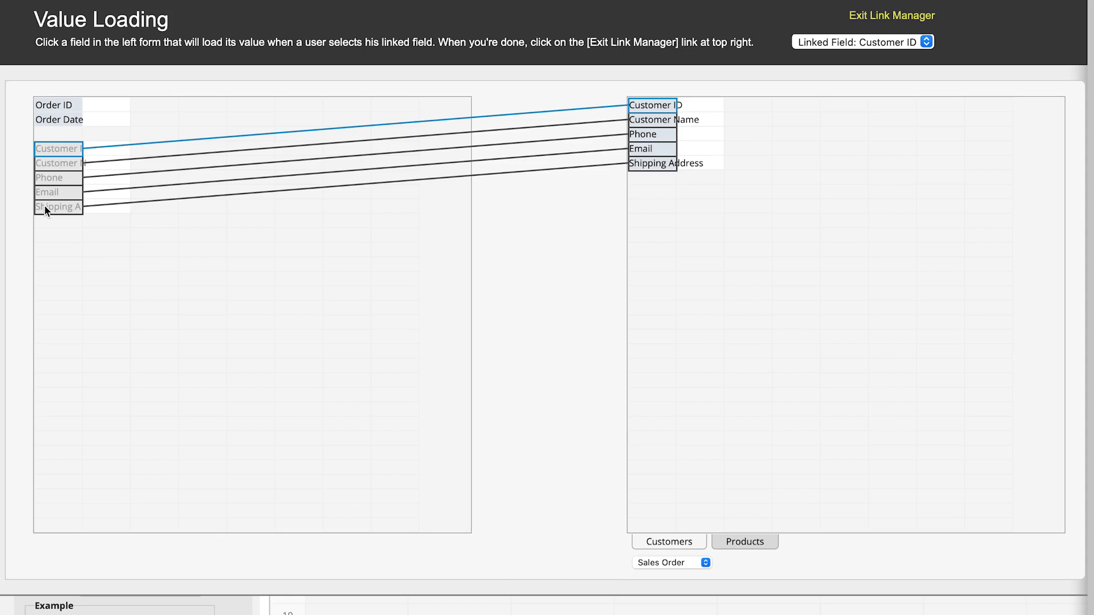
click(864, 17)
- Add product line headers Product ID, Product Name, Category and Unit Price in cells A10–D10
click(356, 418)
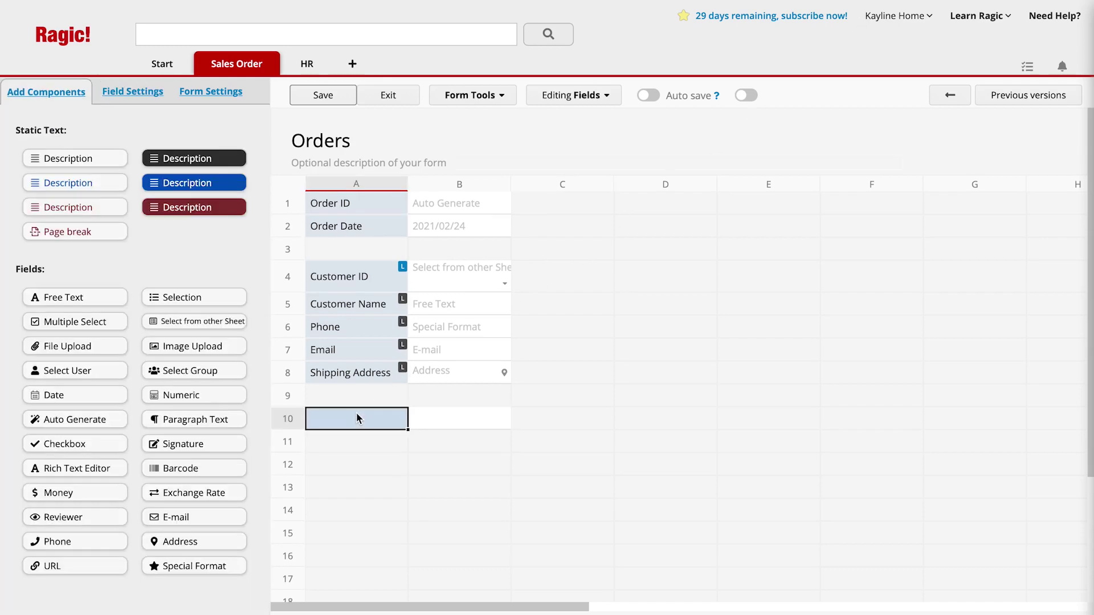
text(Product ID)
key(Tab)
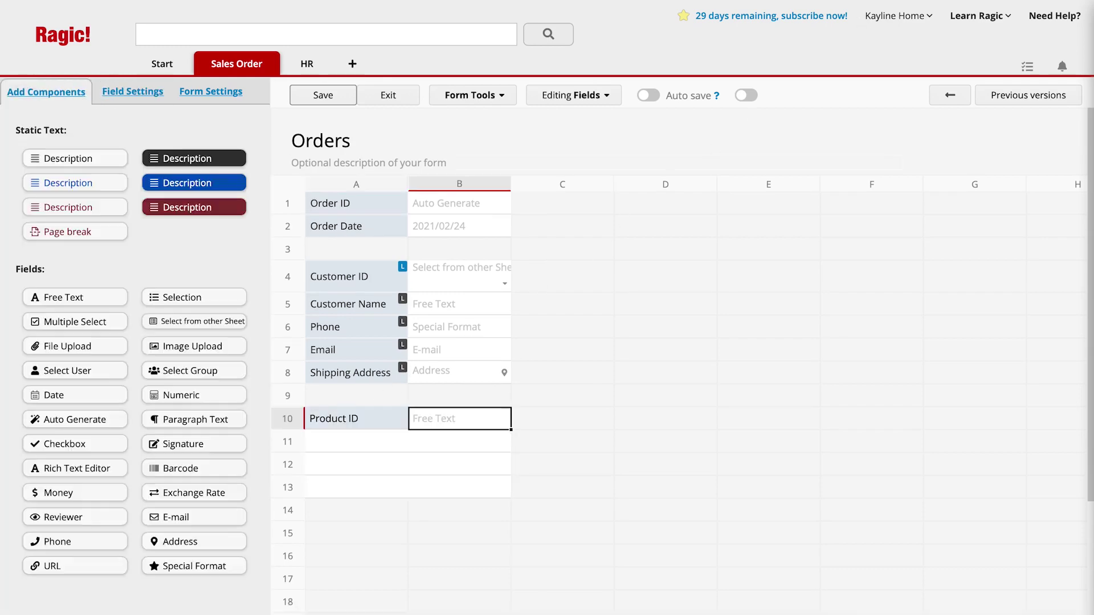
text(Product Name)
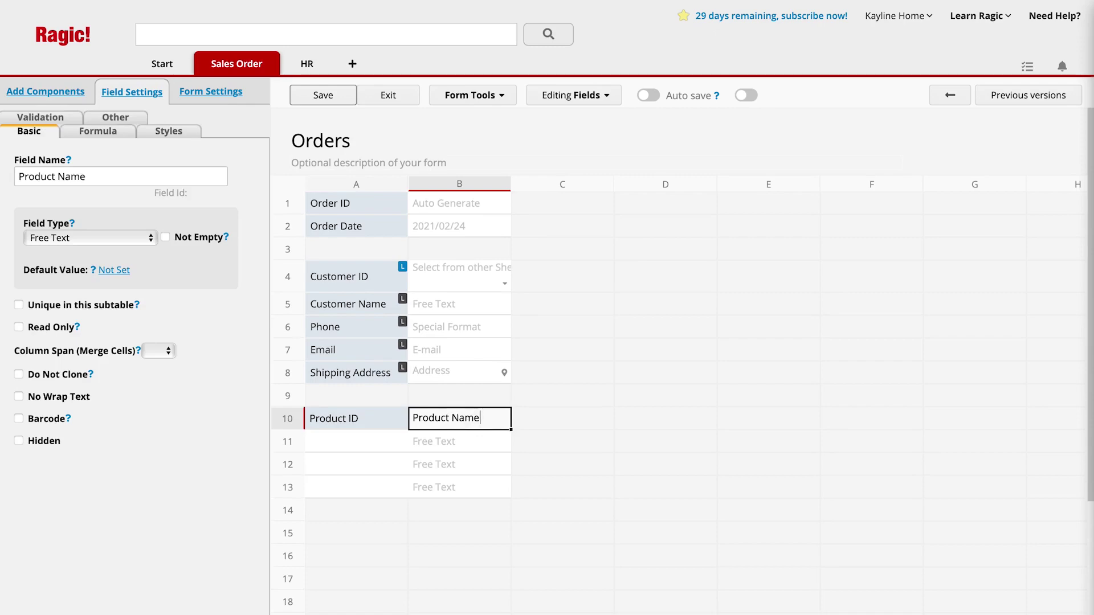
key(Tab)
text(Category)
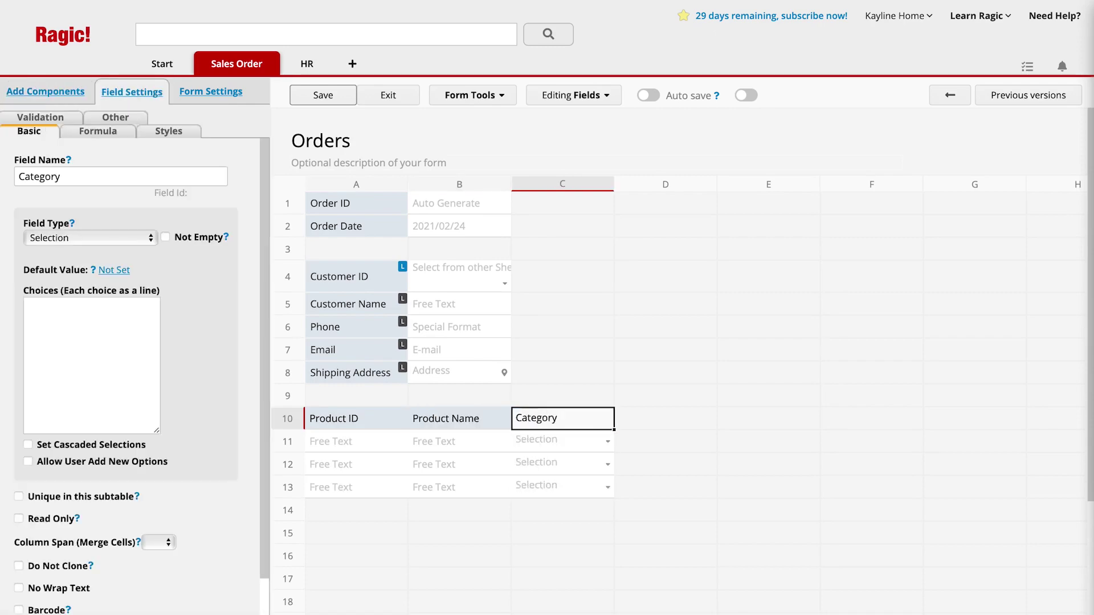
key(Tab)
text(Unit Price)
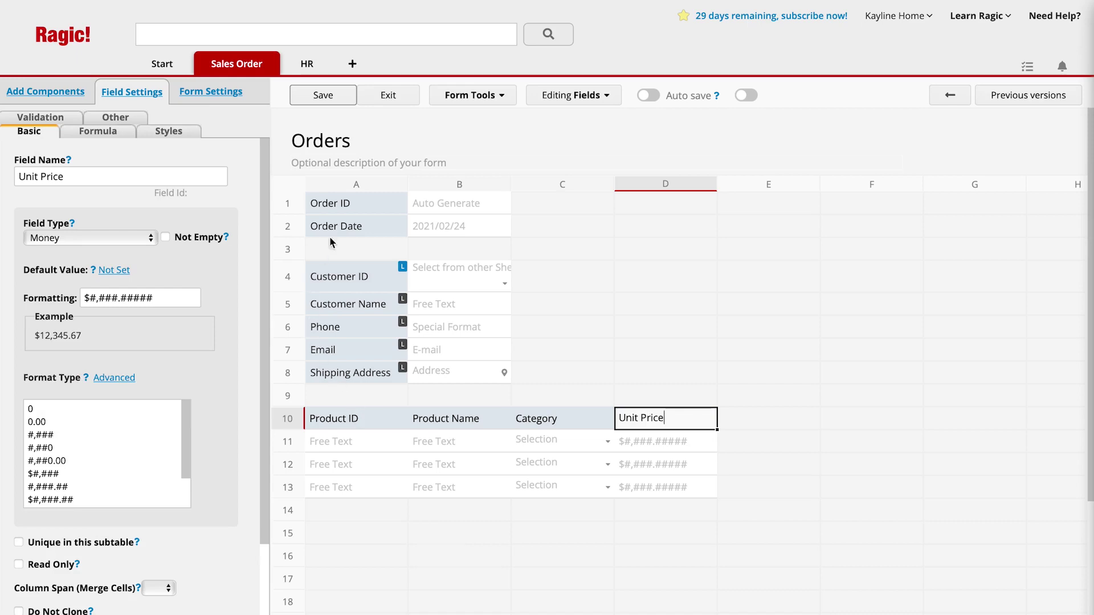
click(507, 108)
click(506, 107)
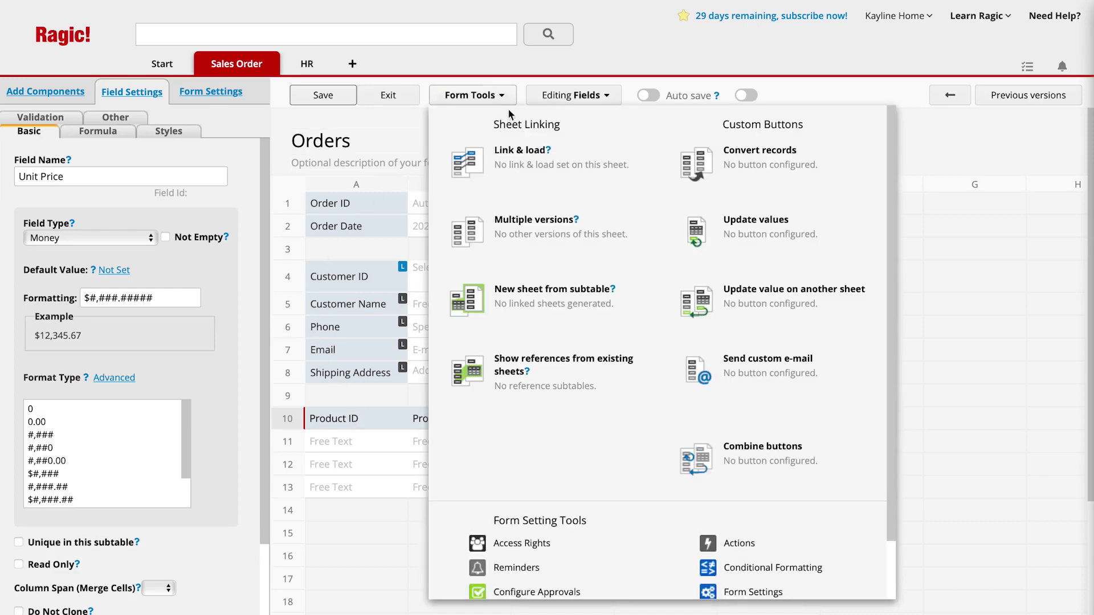
- Link the order's Product ID column to the Products sheet's Product ID with Link & Load
click(532, 176)
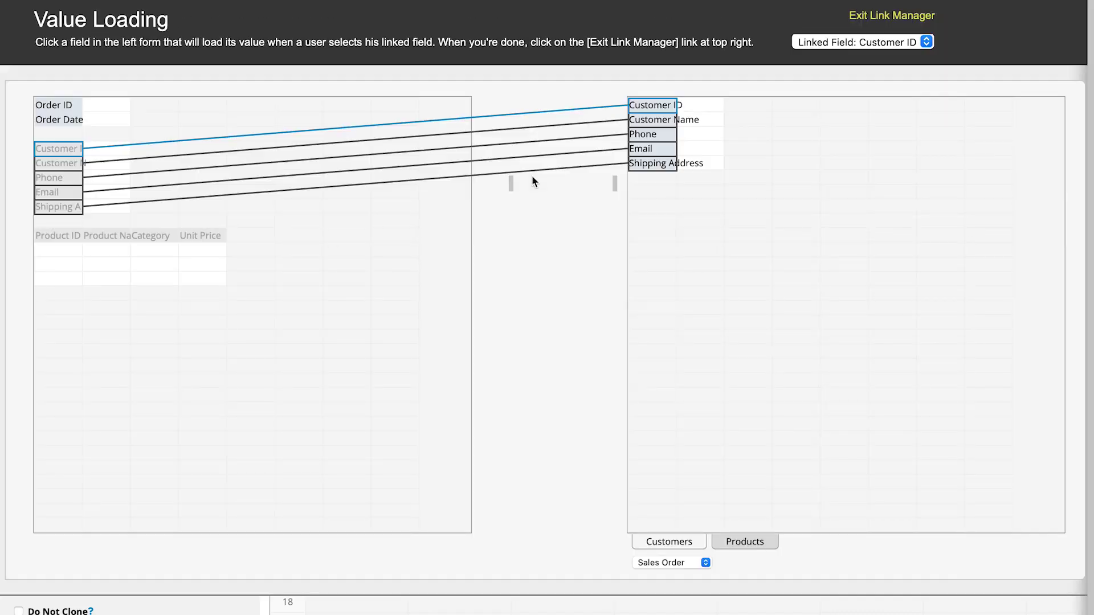
click(749, 539)
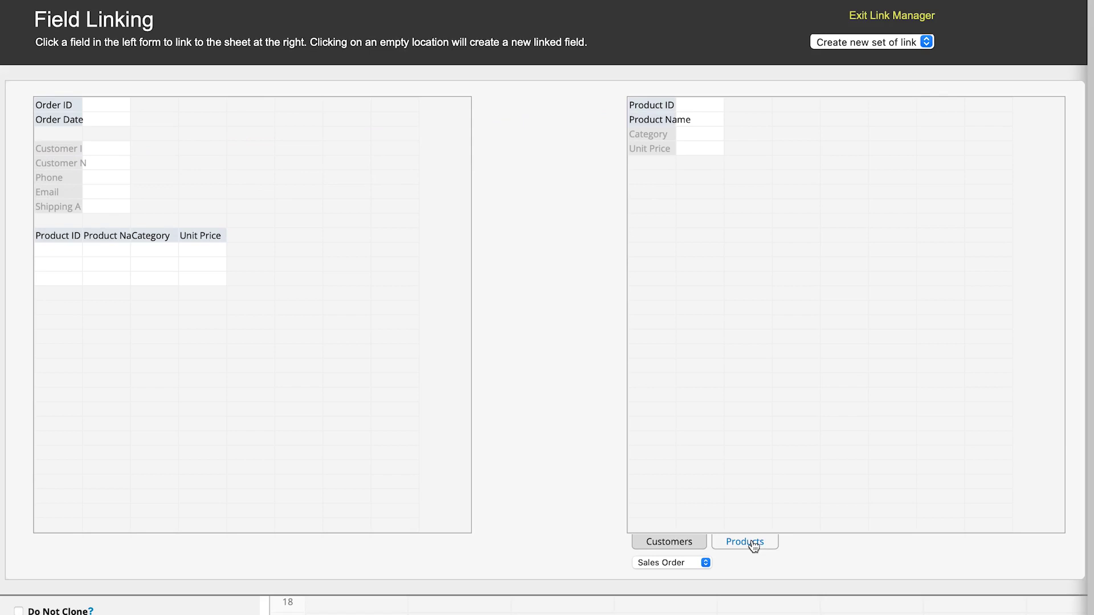
click(675, 103)
click(66, 242)
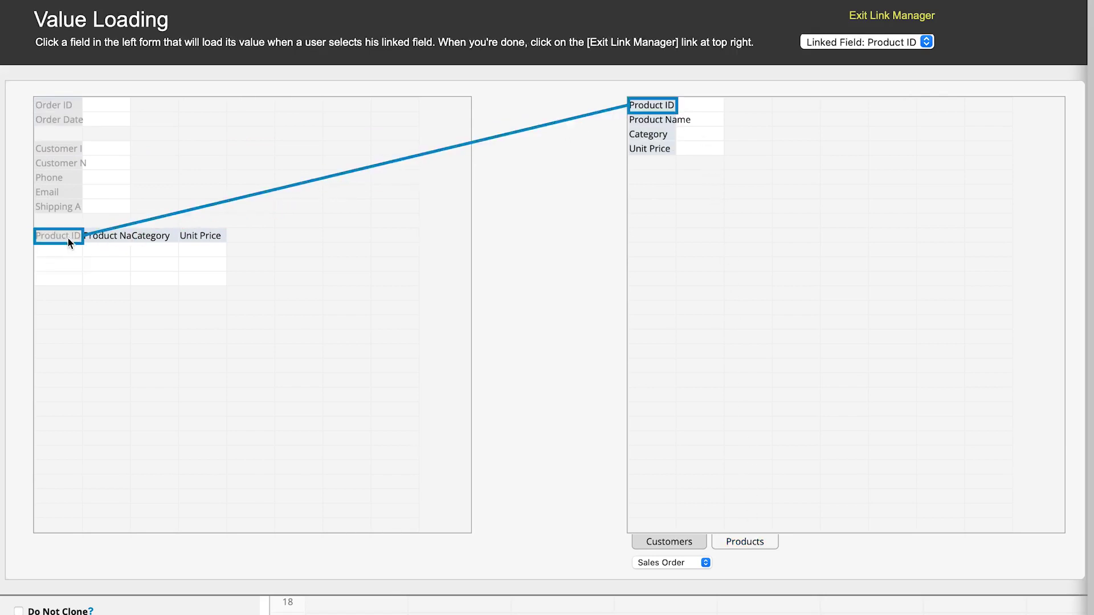
- Map Product Name, Category and Unit Price from Products onto the matching order columns
click(107, 236)
click(656, 123)
click(656, 135)
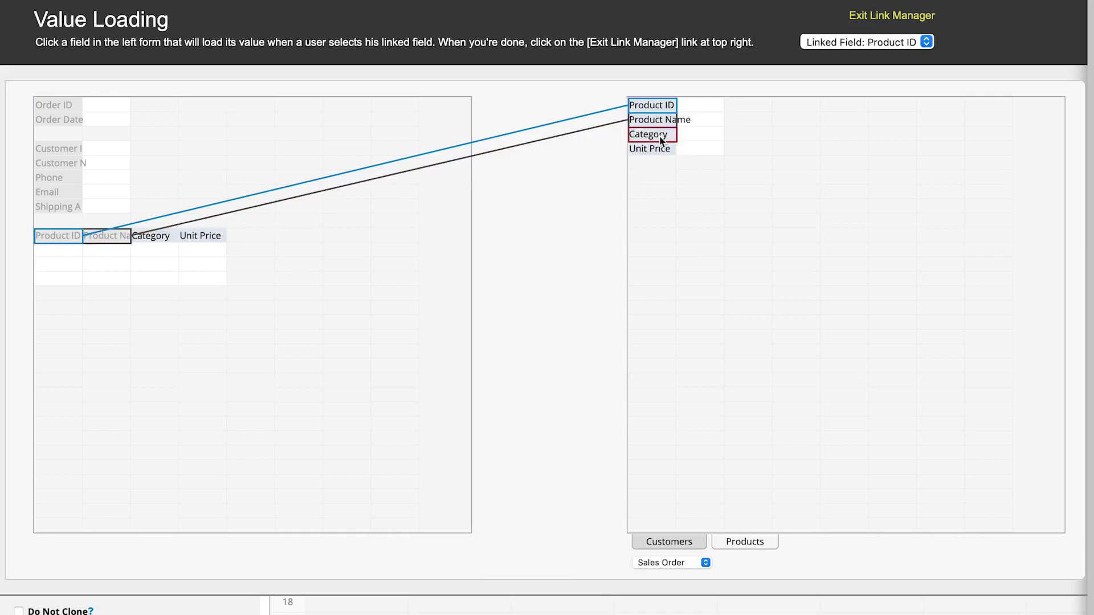
click(155, 238)
click(183, 238)
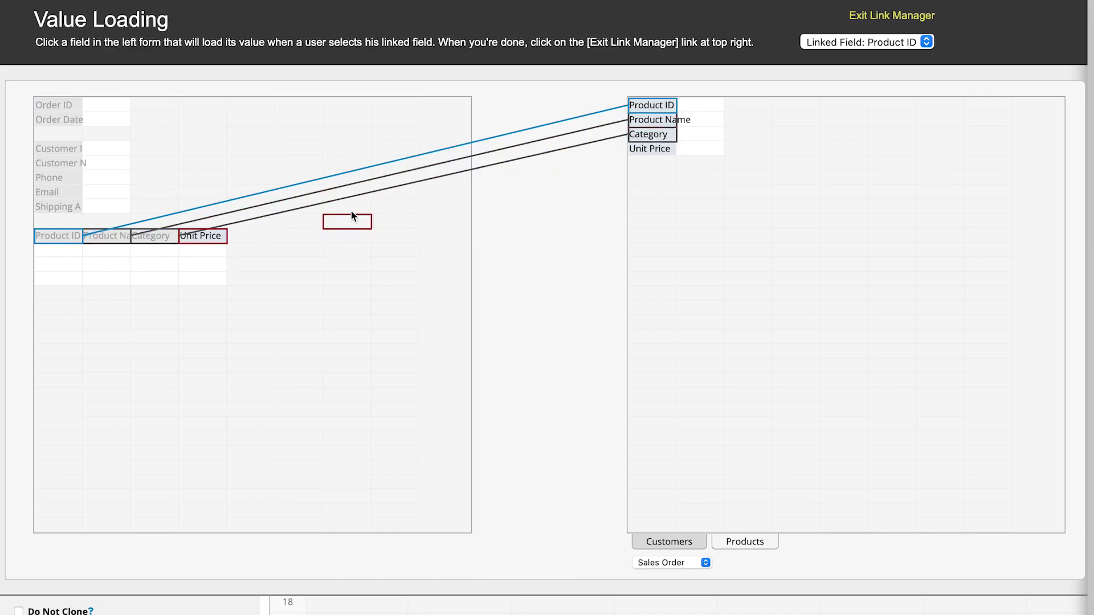
click(642, 152)
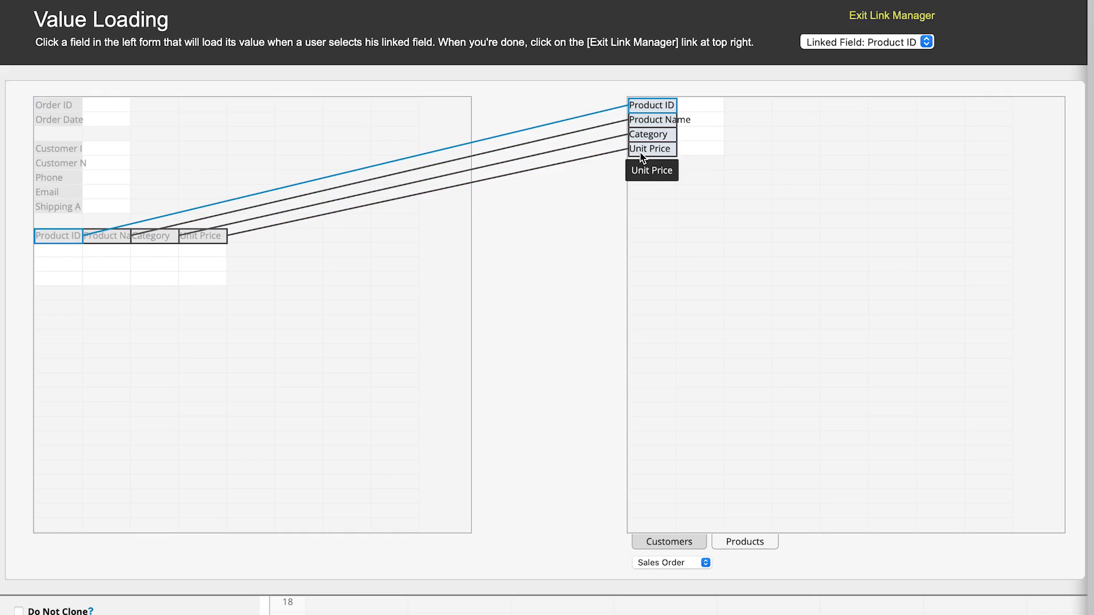
mouse_move(642, 157)
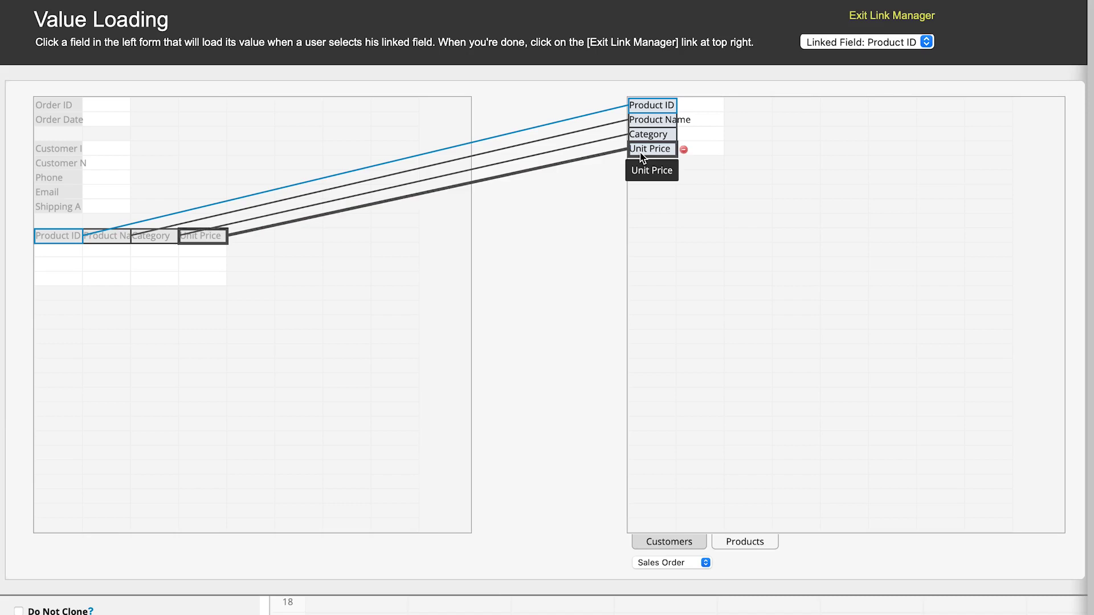
click(683, 151)
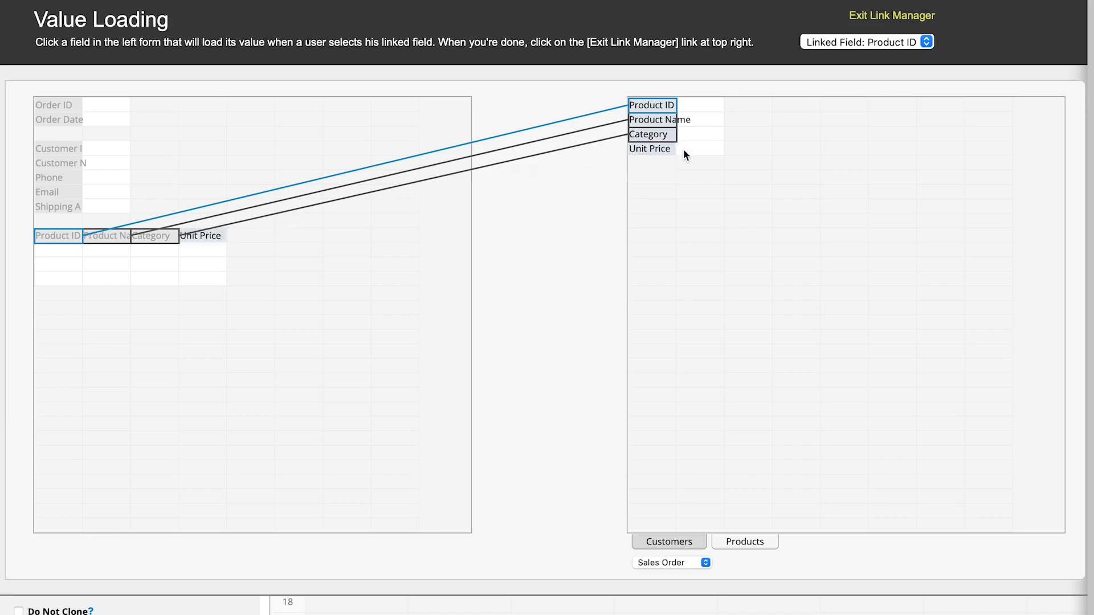
drag(669, 149, 217, 243)
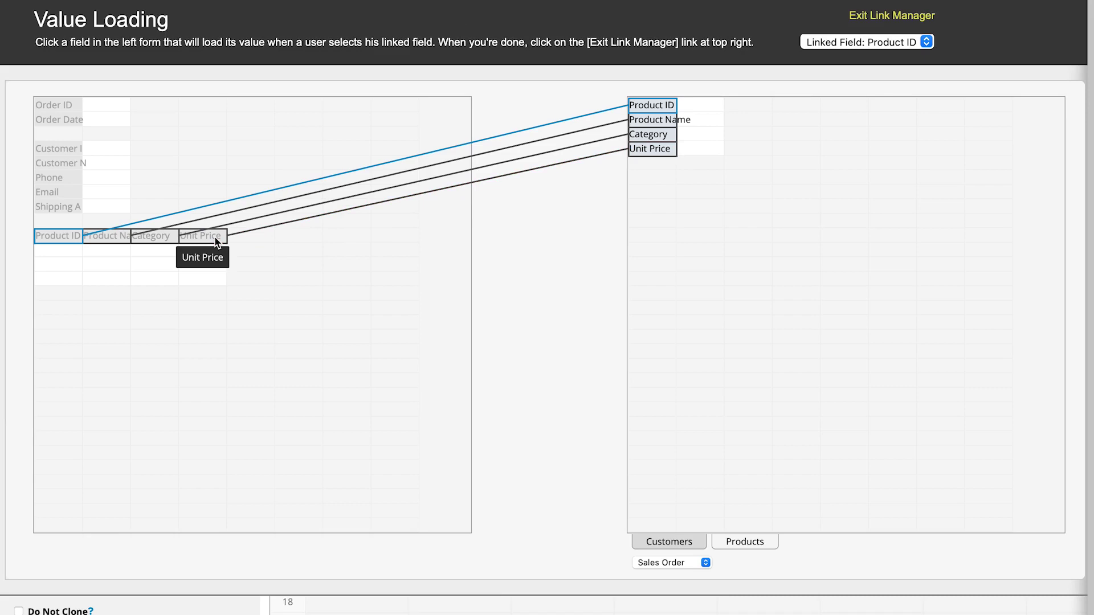
- Save the Orders design, then pick a customer on a new order so their details auto-fill
click(899, 18)
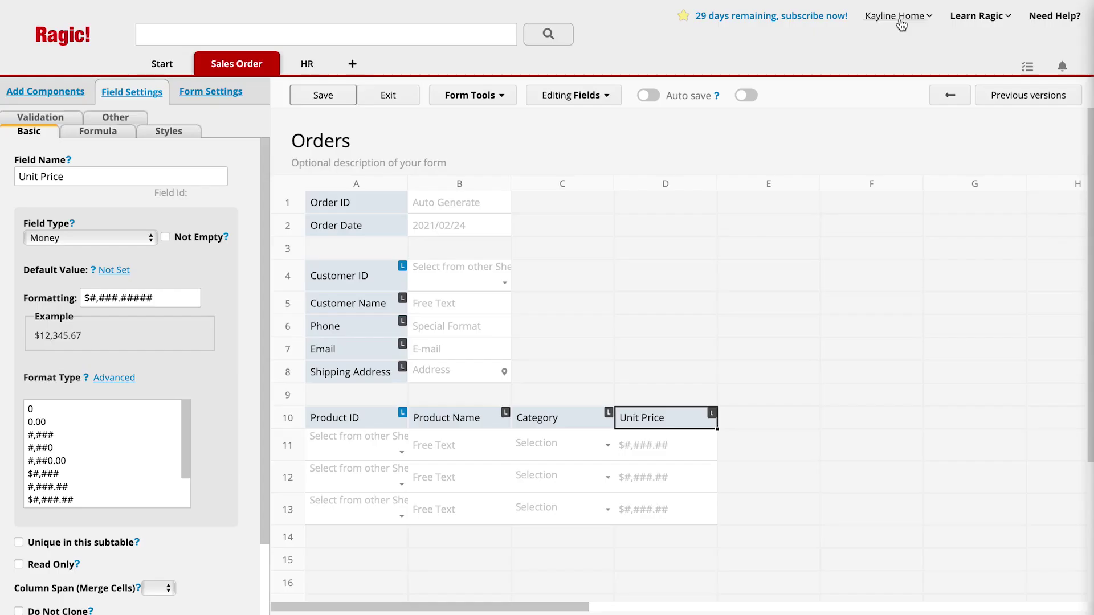
click(336, 101)
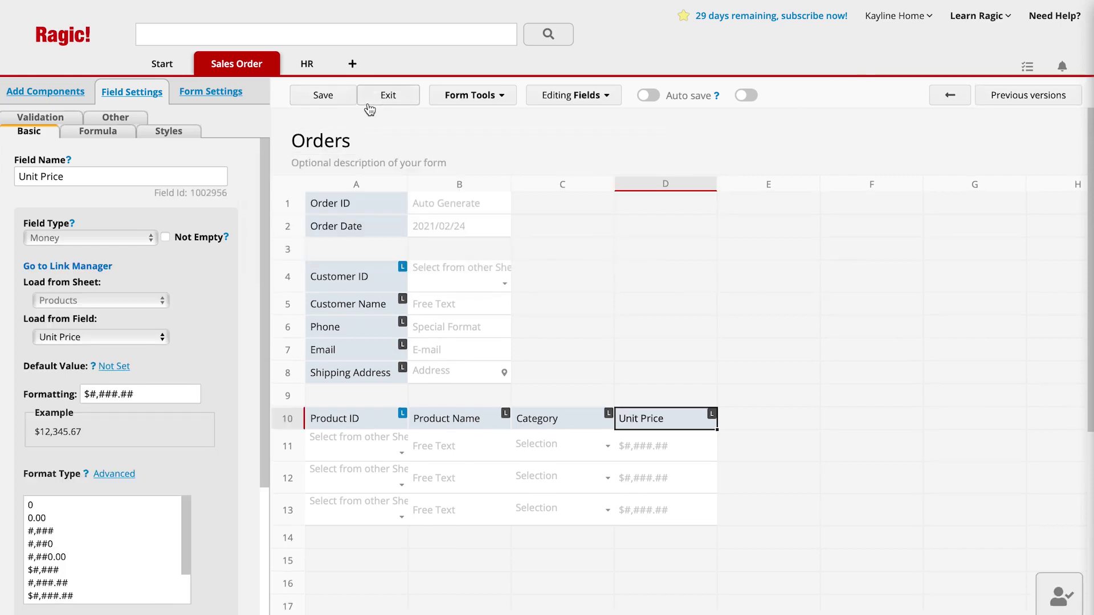
click(370, 108)
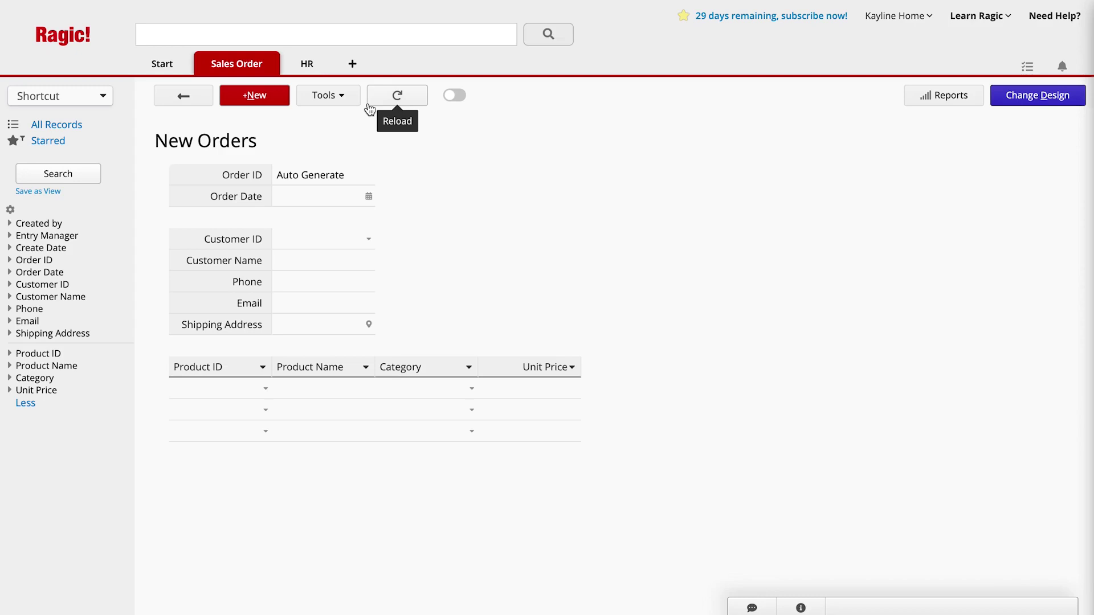
click(360, 244)
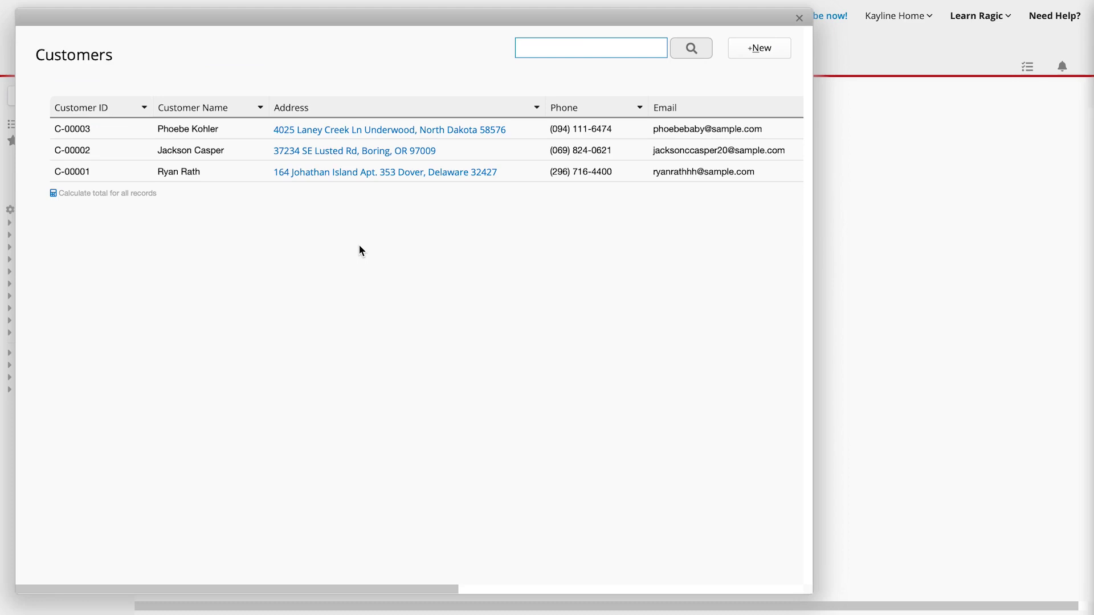
click(246, 180)
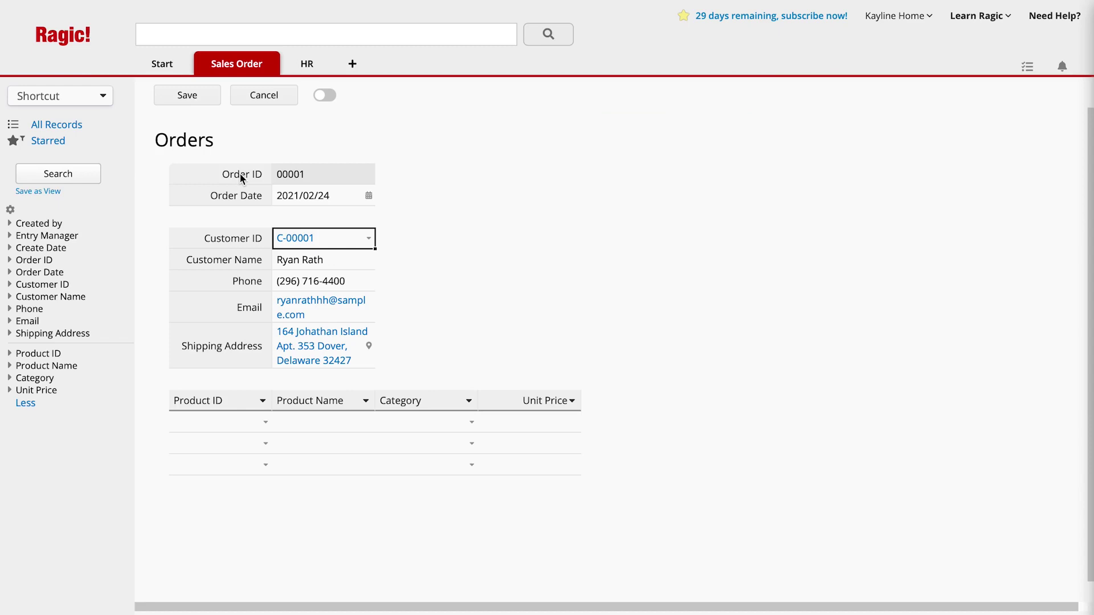
- Pick product P00001 (Lemon Cream Tart) and P00003 (Strawberry Chocolate Cake) for the two order lines
click(241, 419)
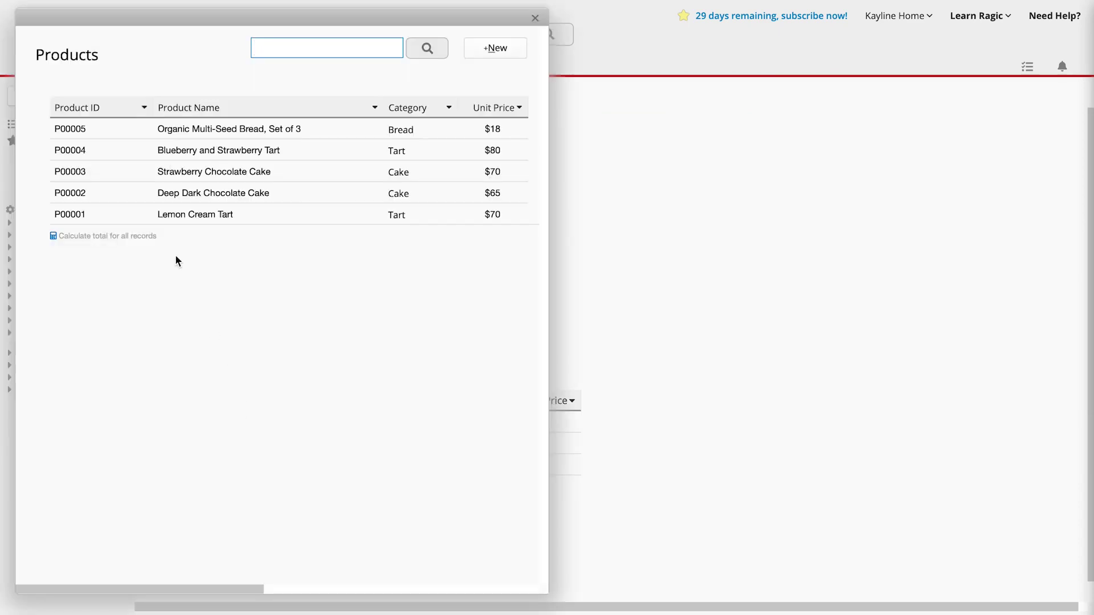
click(132, 216)
click(232, 450)
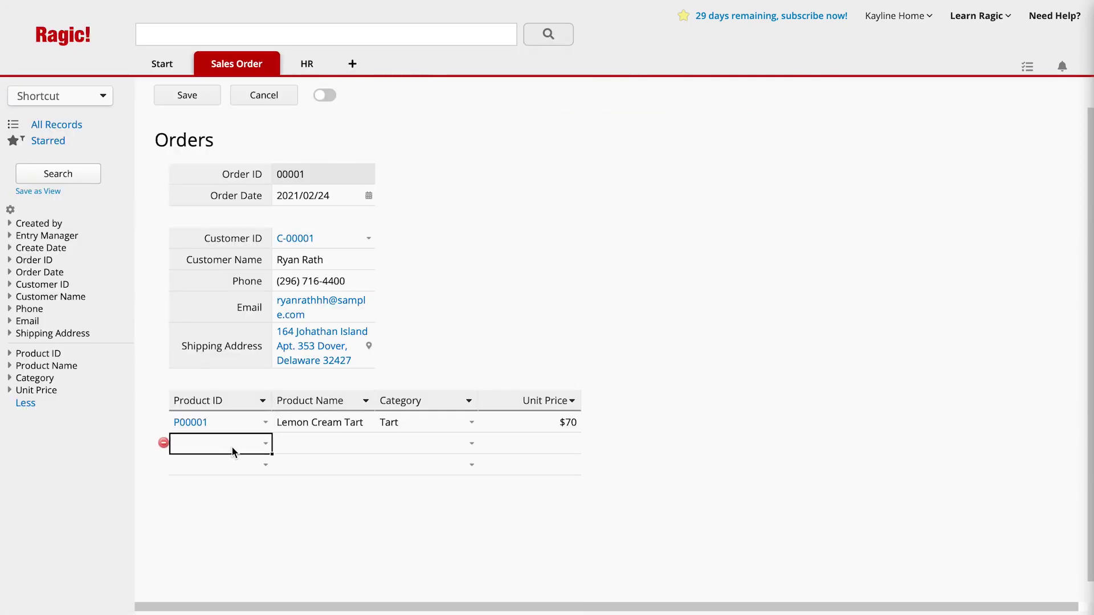
click(117, 169)
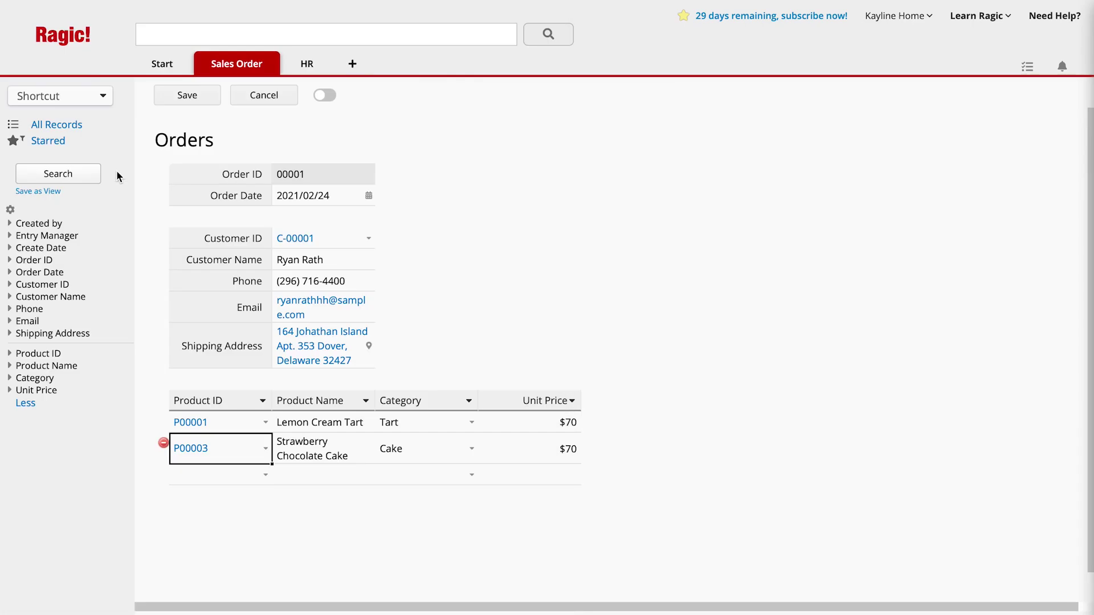